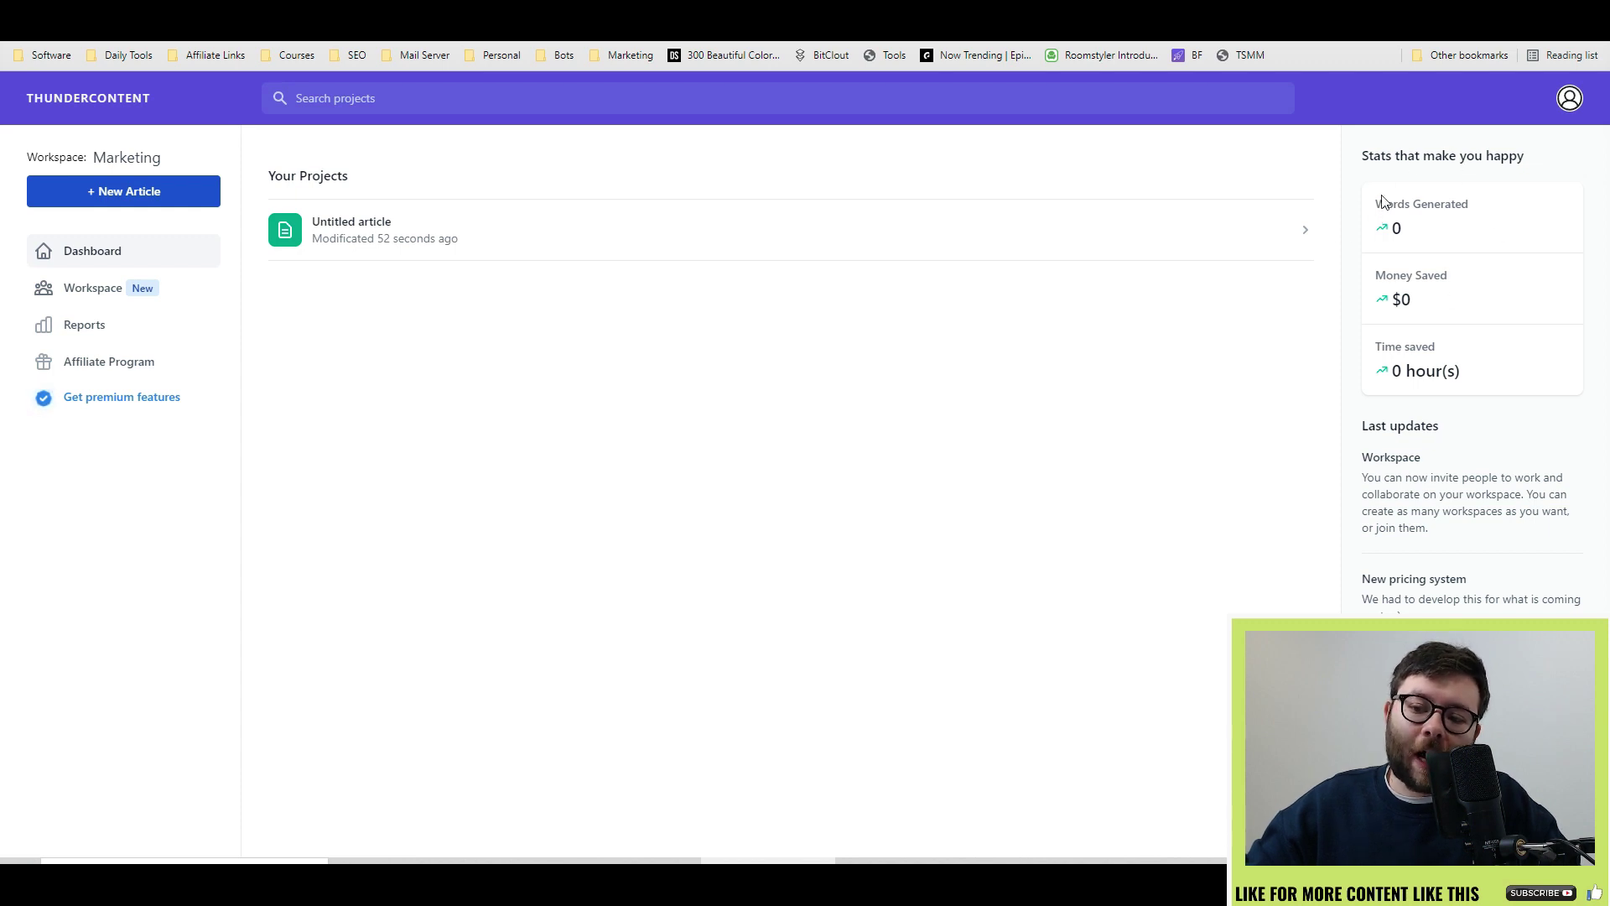
# - Look over the dashboard's Words Generated and Money Saved stats, account options and project search
pyautogui.moveTo(1384, 201); pyautogui.dragTo(1509, 205)
pyautogui.moveTo(1414, 272); pyautogui.dragTo(1396, 306)
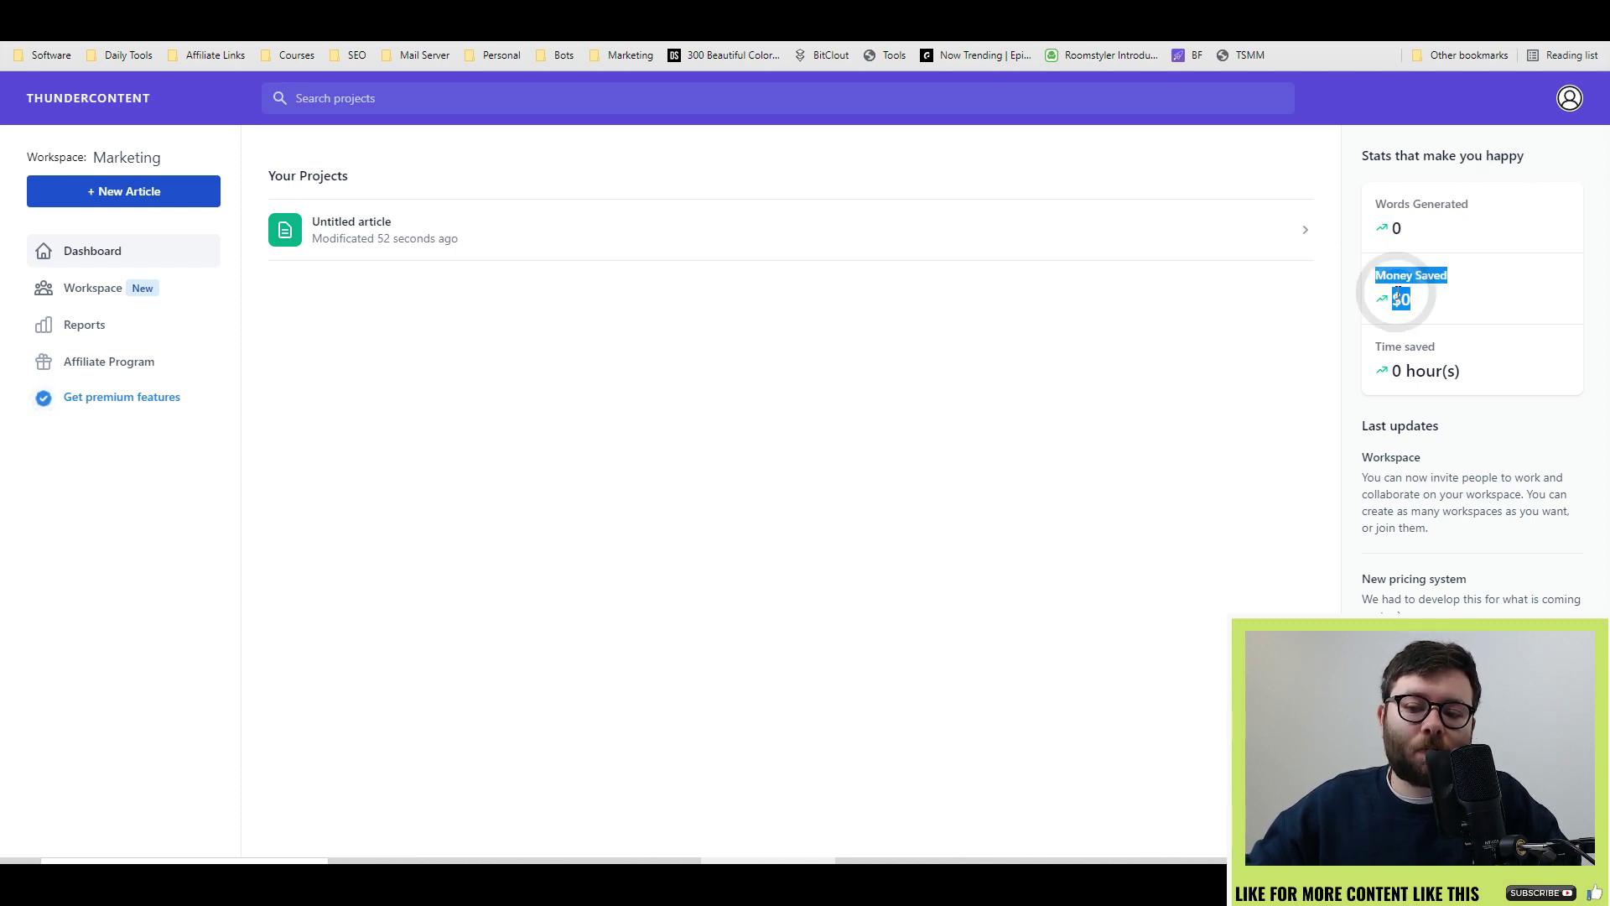
pyautogui.click(1412, 336)
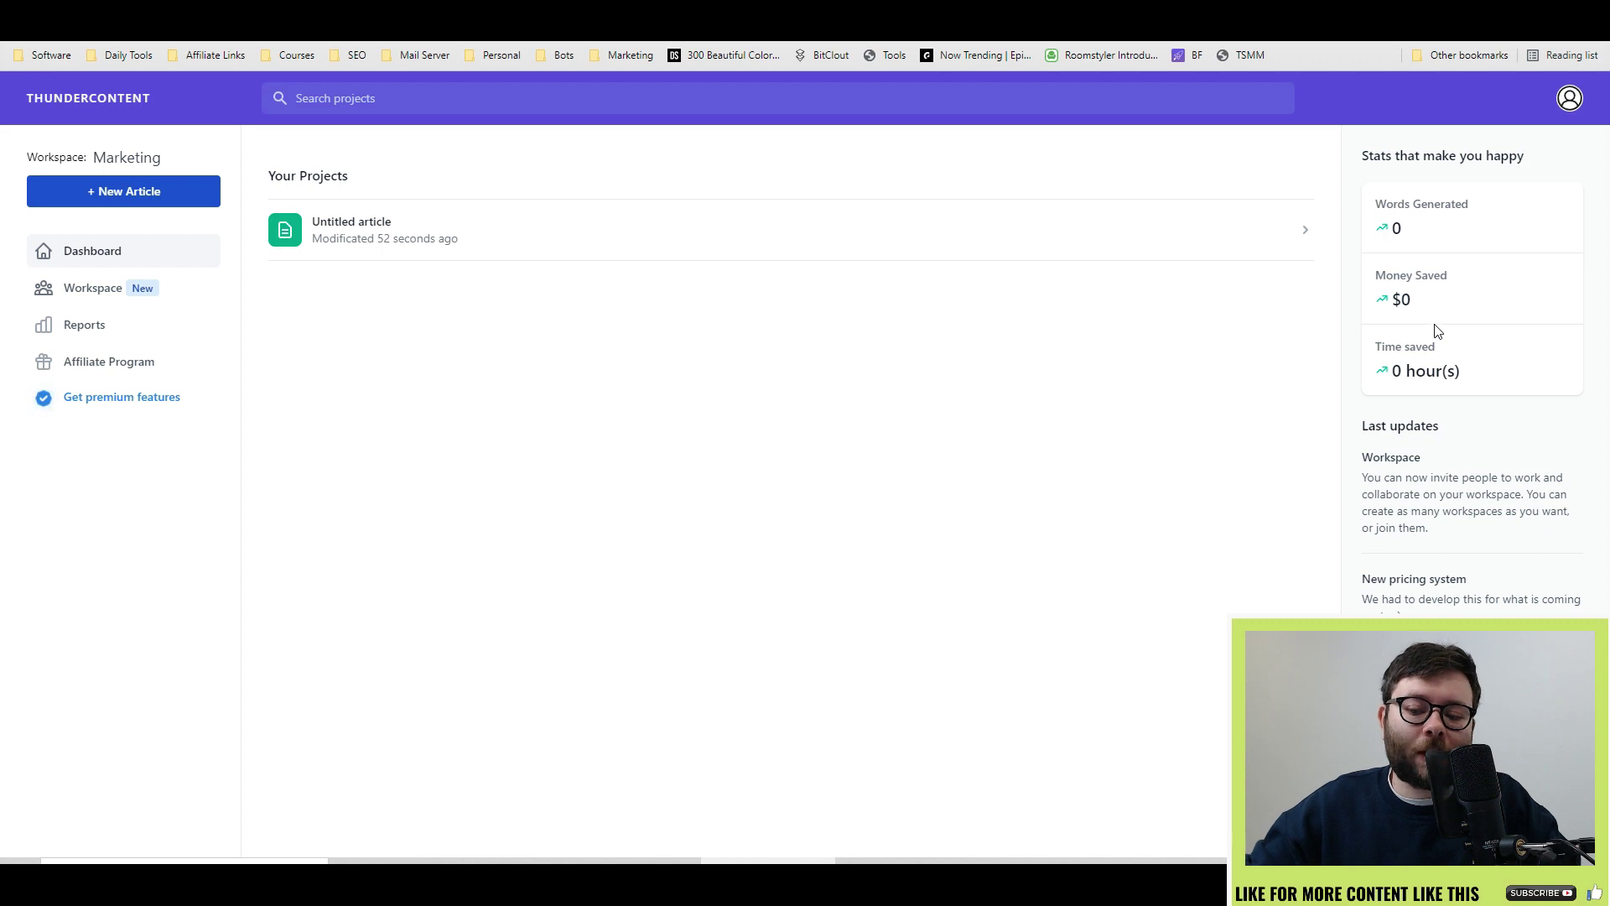
pyautogui.click(1570, 98)
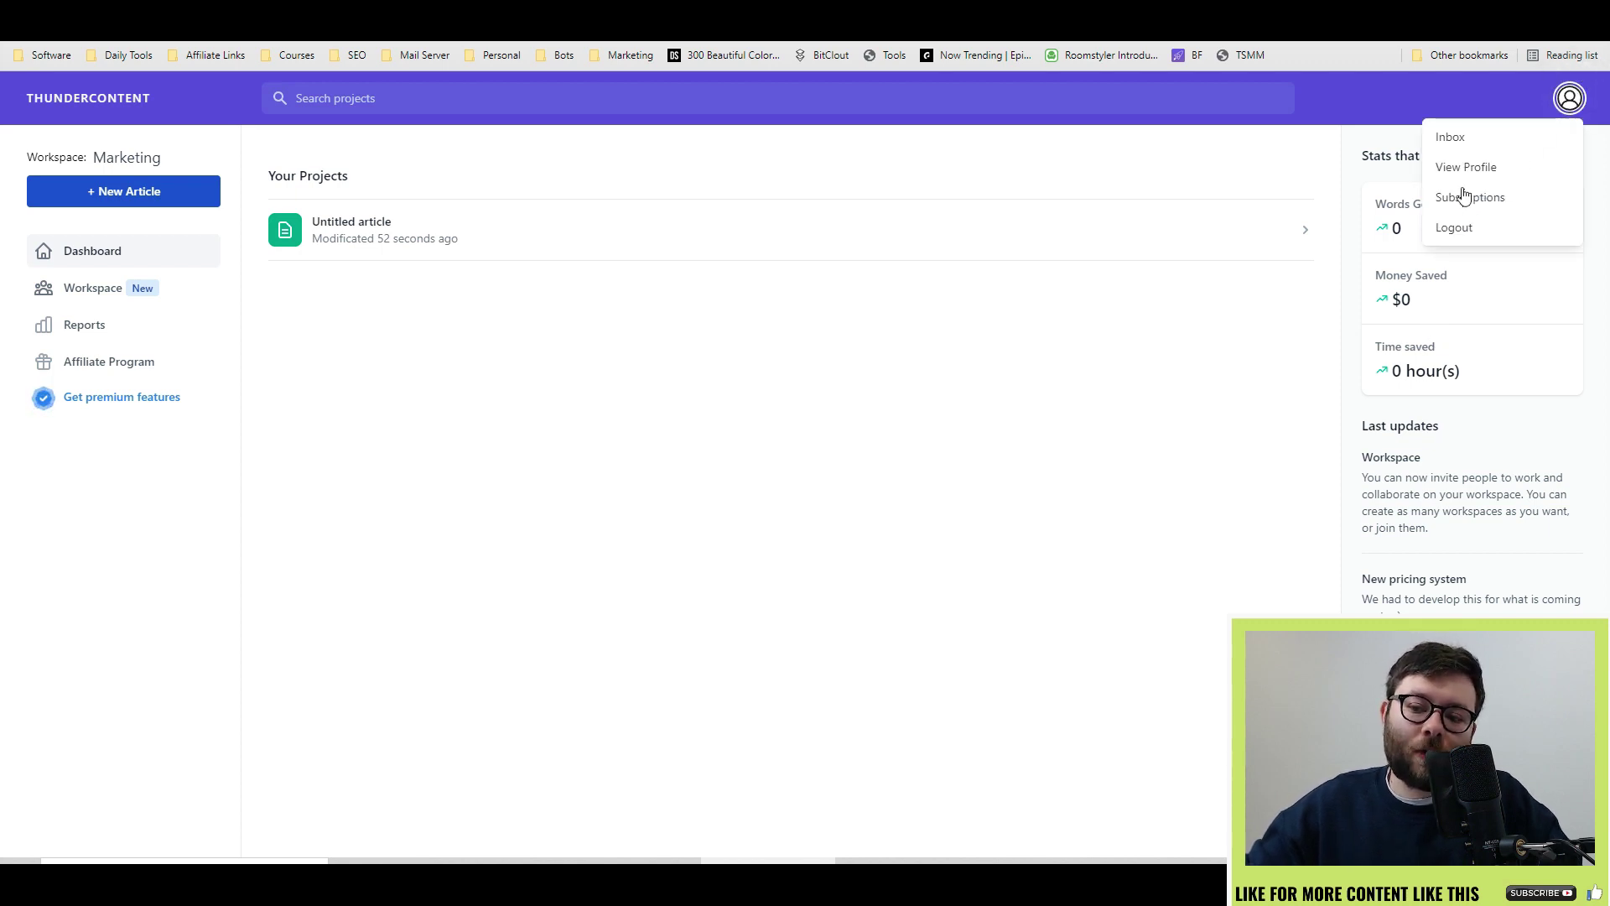
pyautogui.click(306, 336)
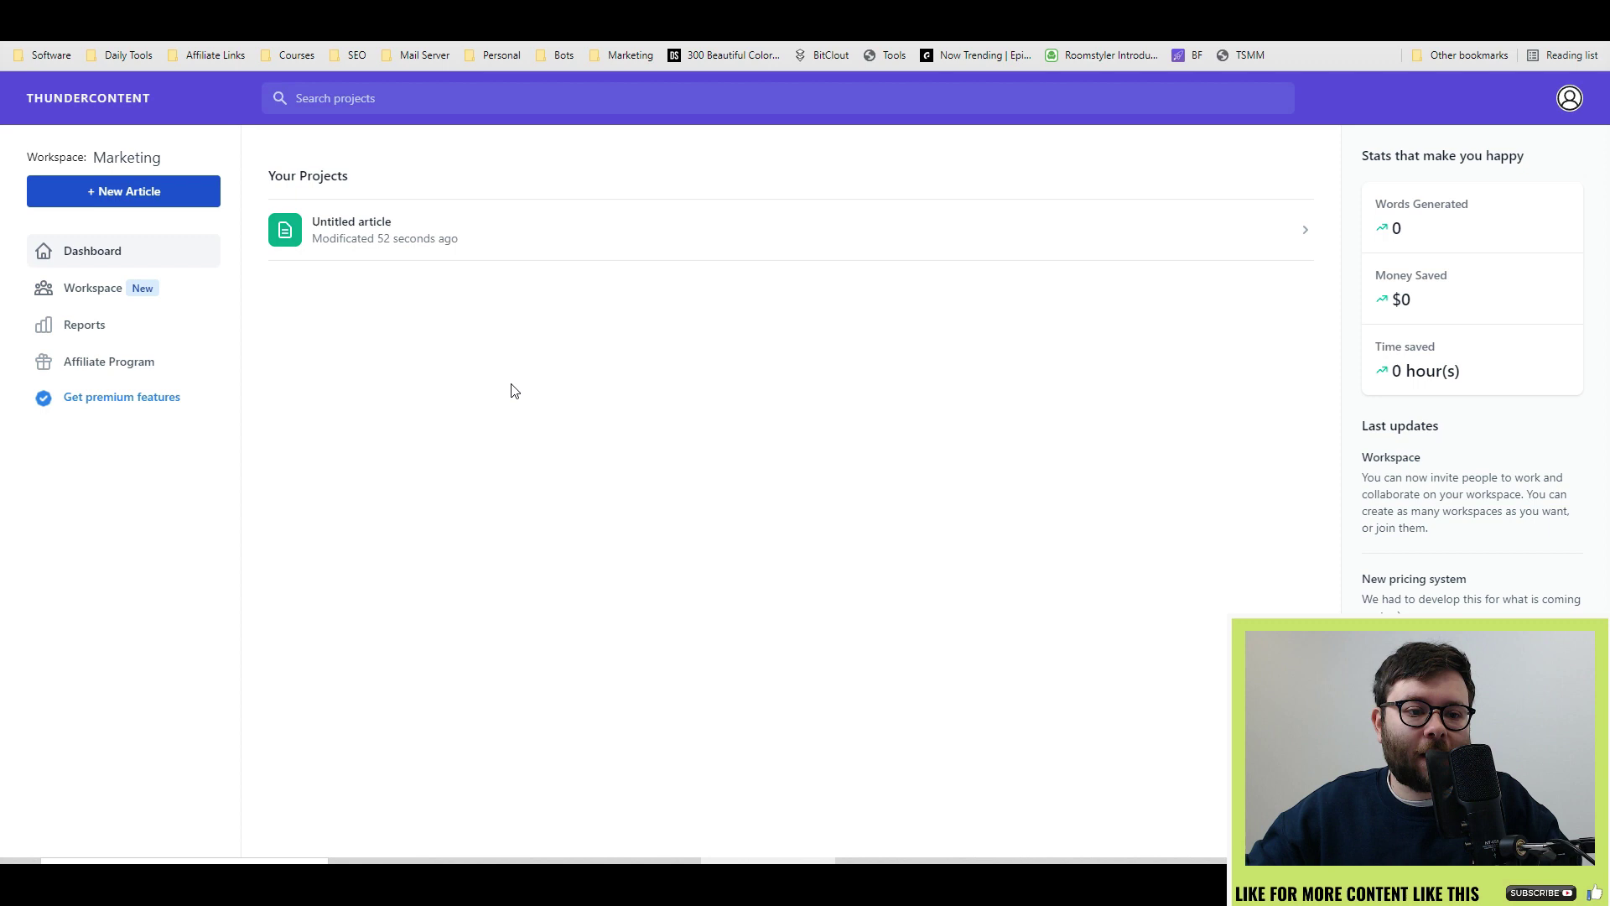
pyautogui.click(342, 101)
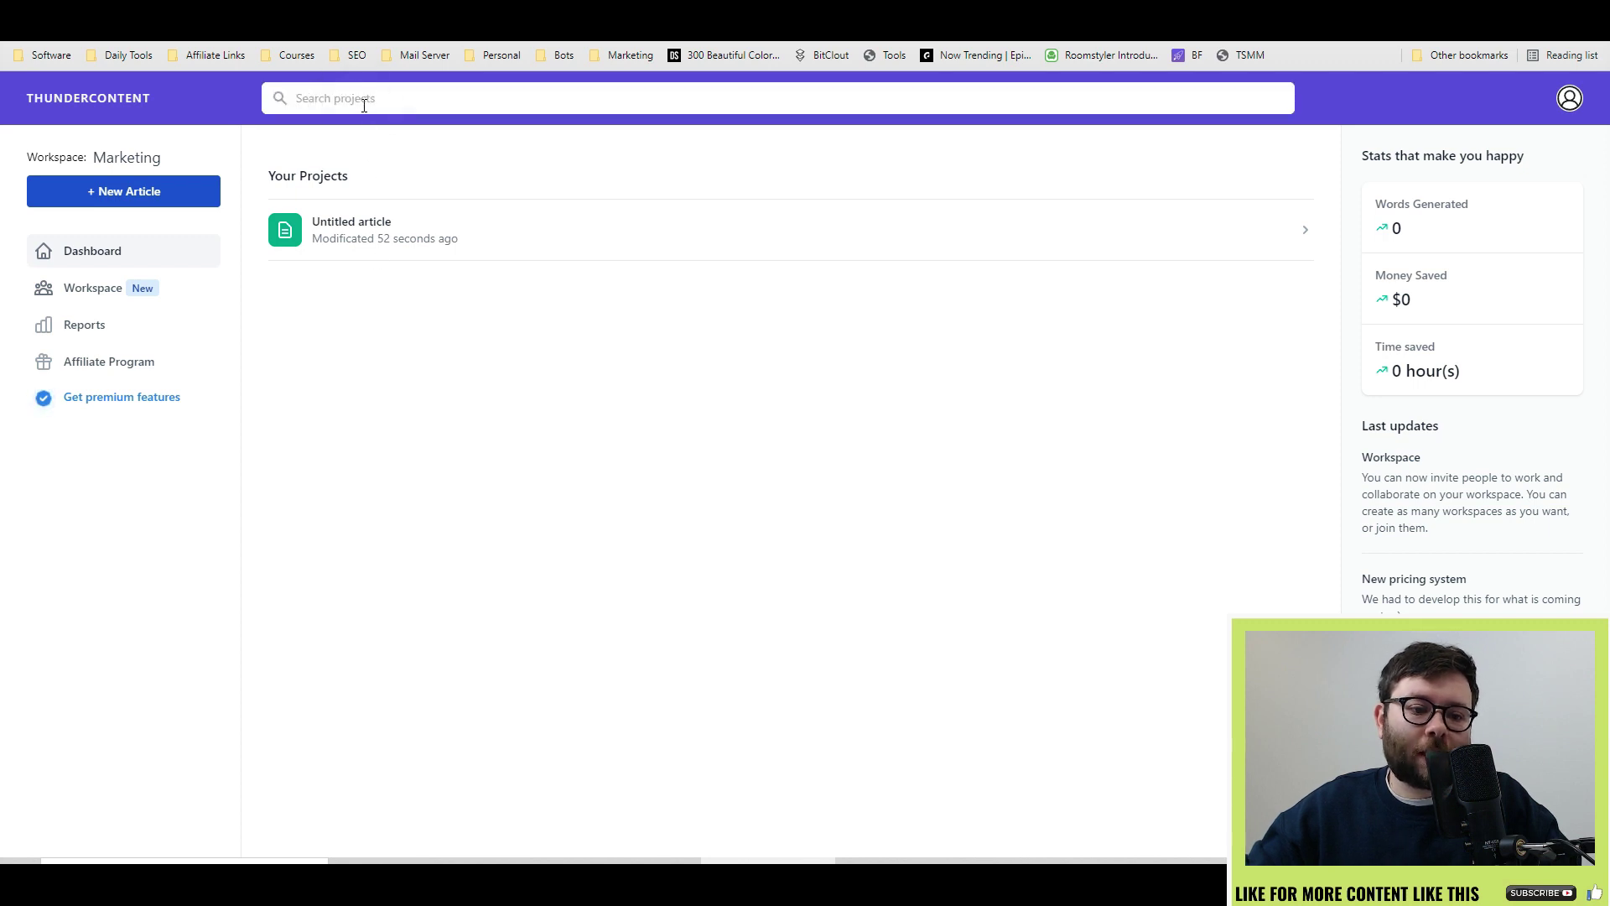
pyautogui.click(417, 426)
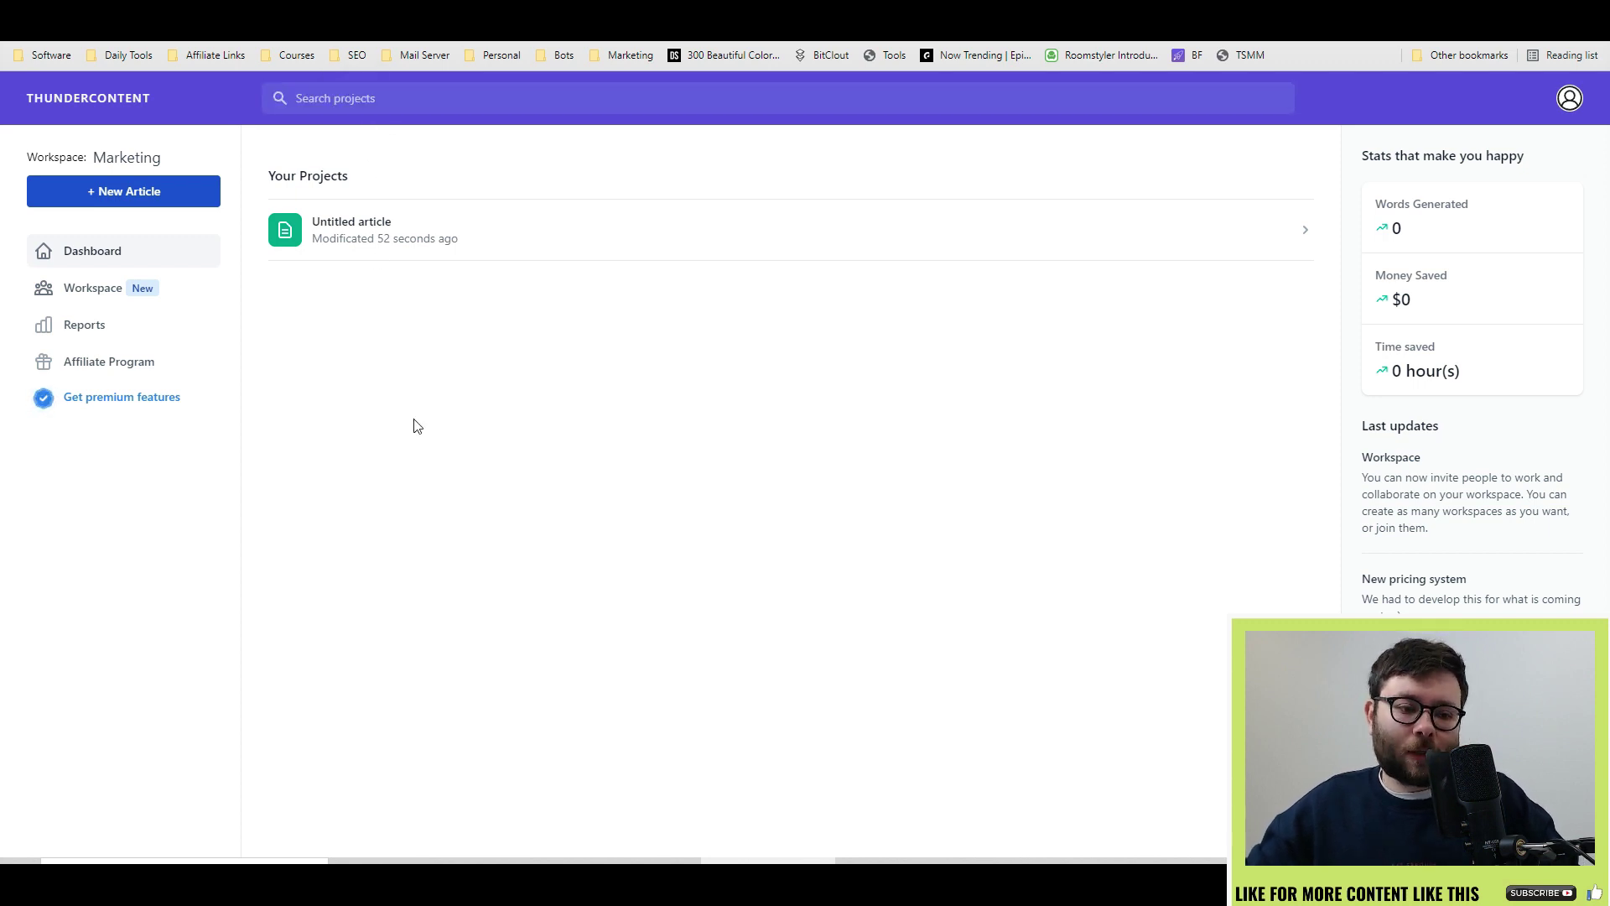
# - Start a new English article and insert the AI-suggested title 'How to train a dog to sit on command'
pyautogui.click(109, 191)
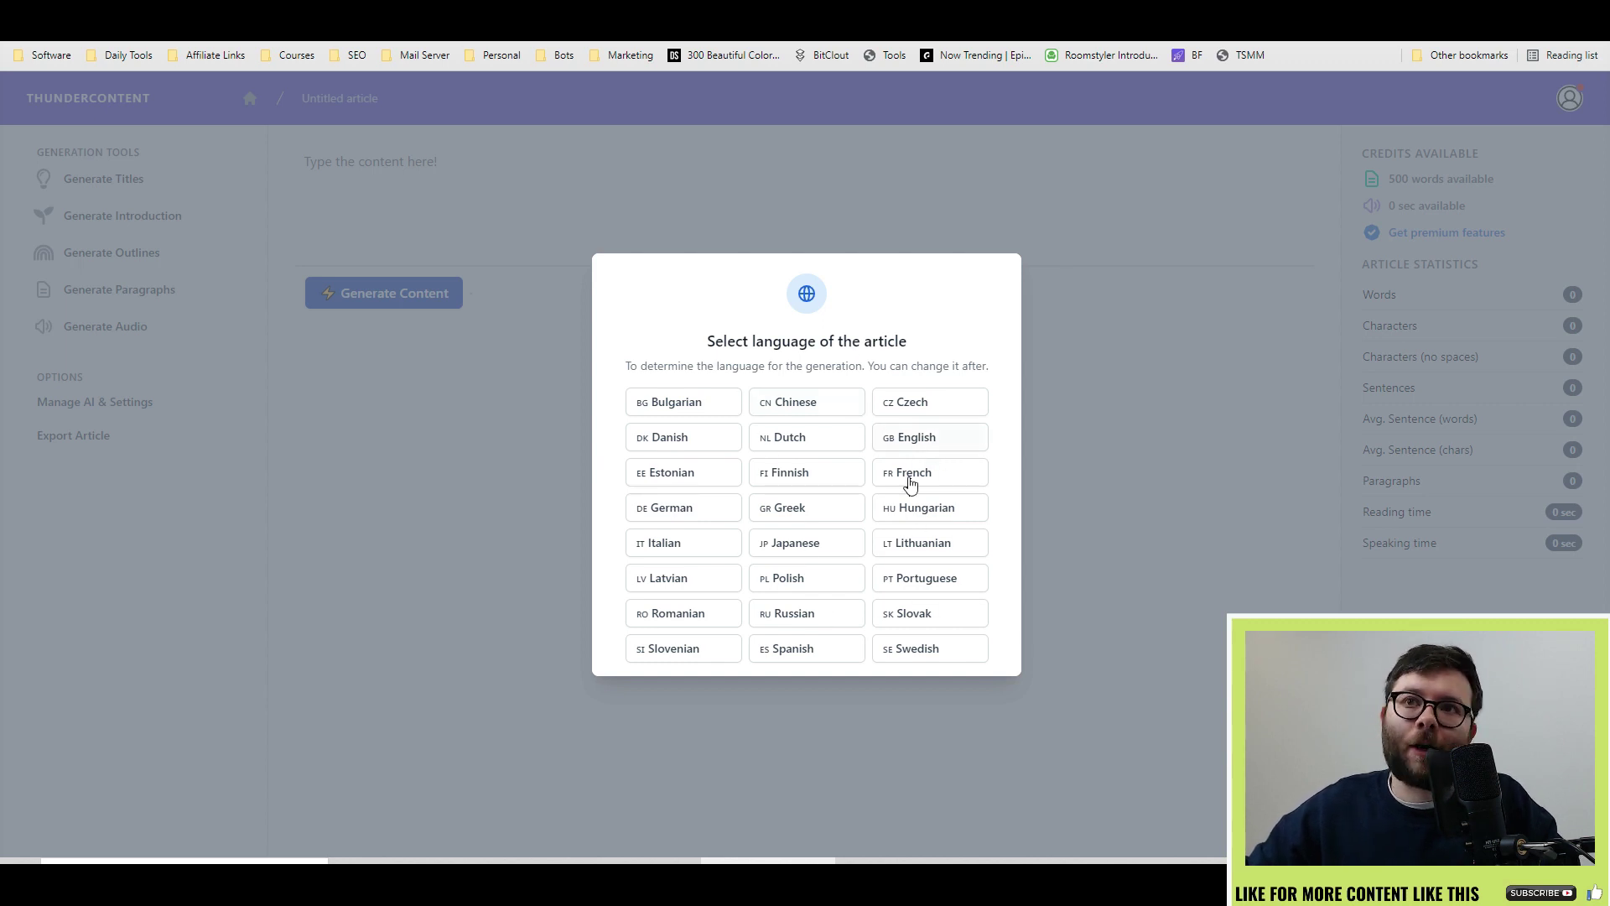
pyautogui.click(911, 438)
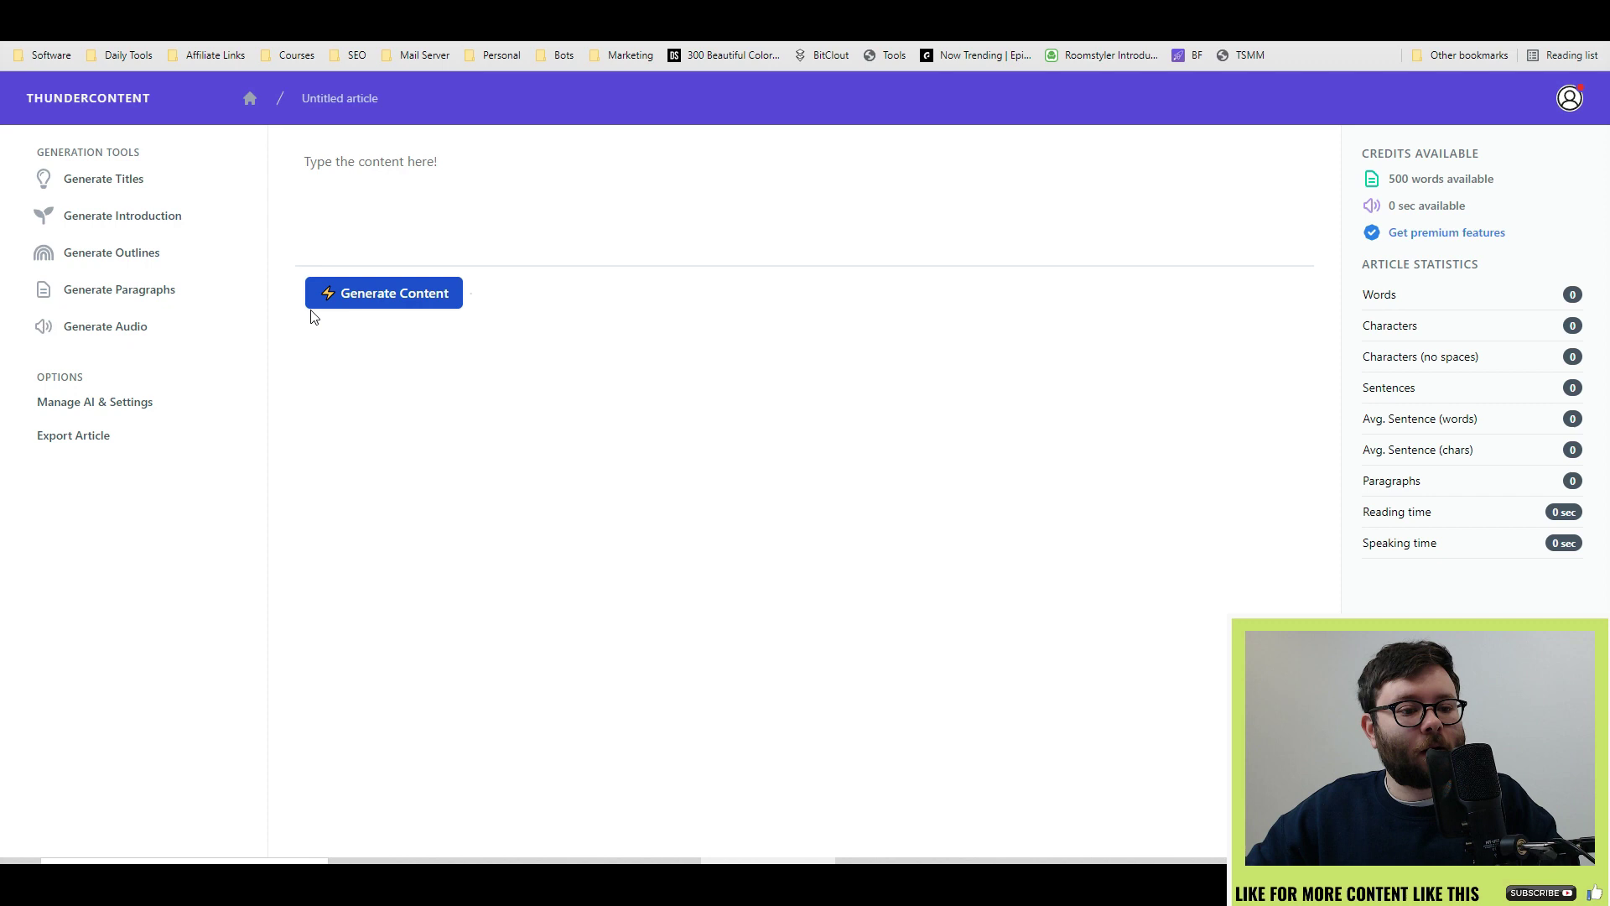
pyautogui.click(59, 186)
pyautogui.click(126, 312)
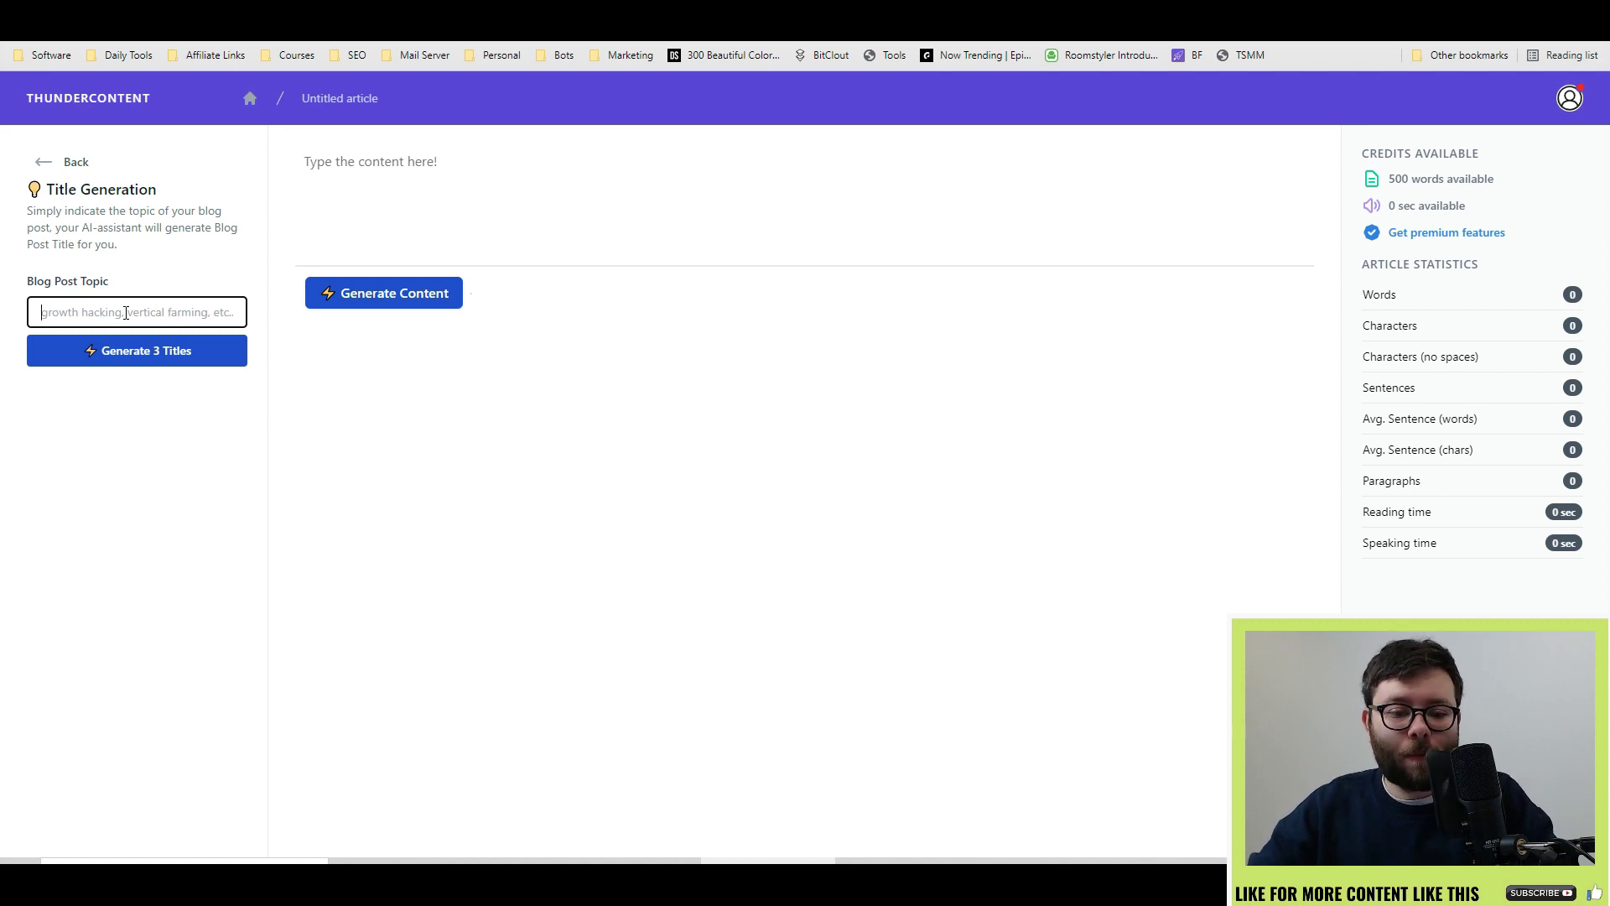
pyautogui.write('H')
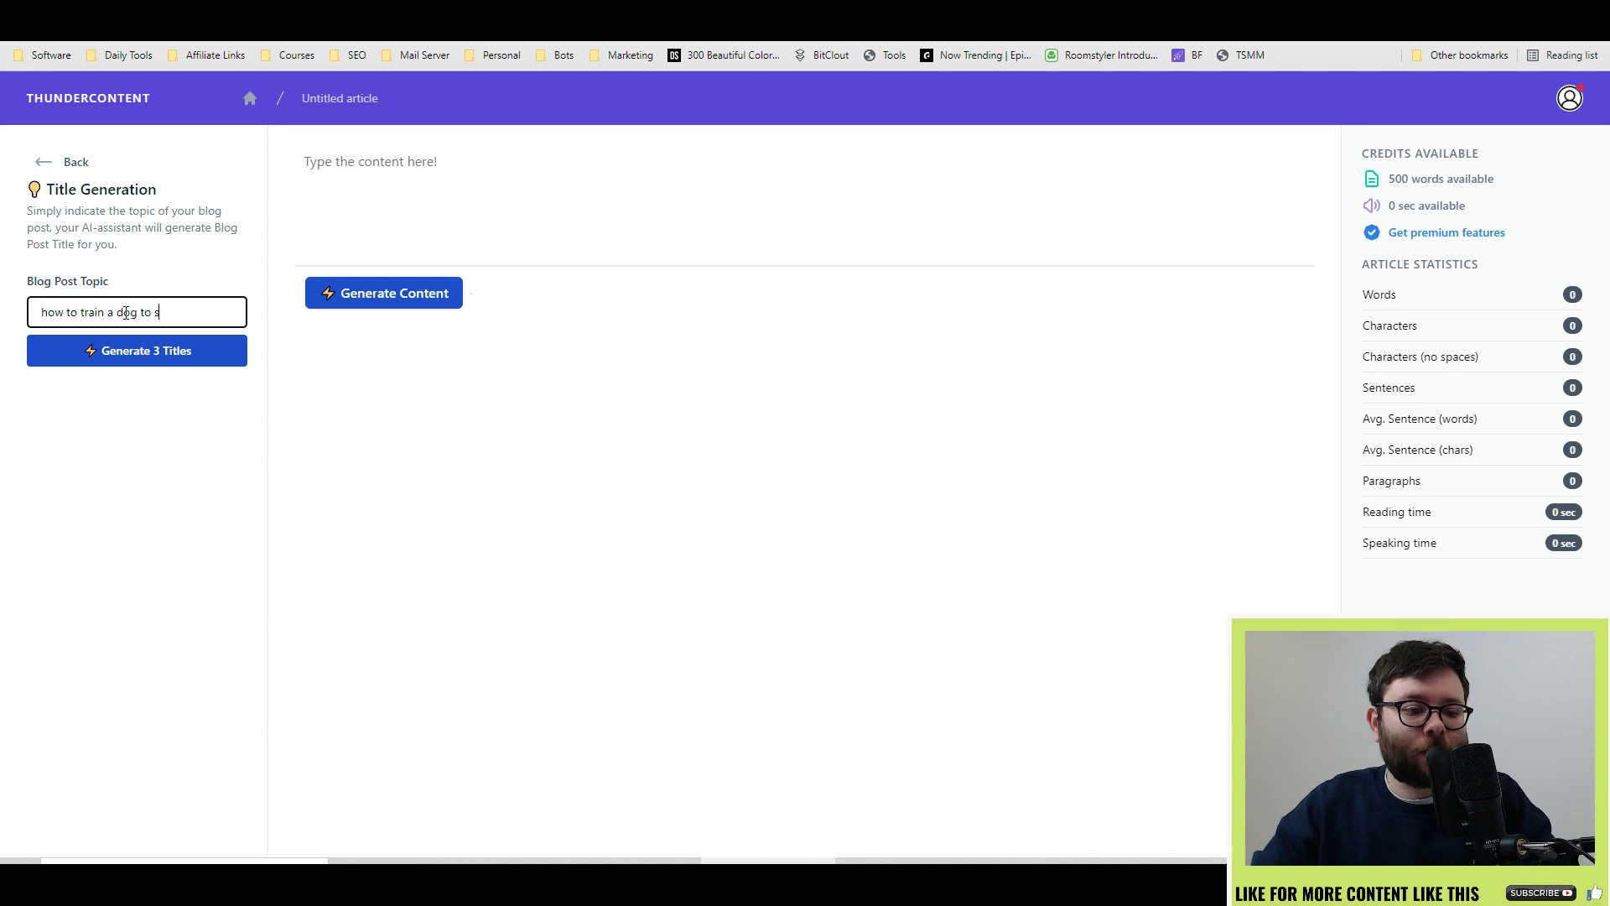
pyautogui.hotkey('ctrl', 'a')
pyautogui.click(59, 351)
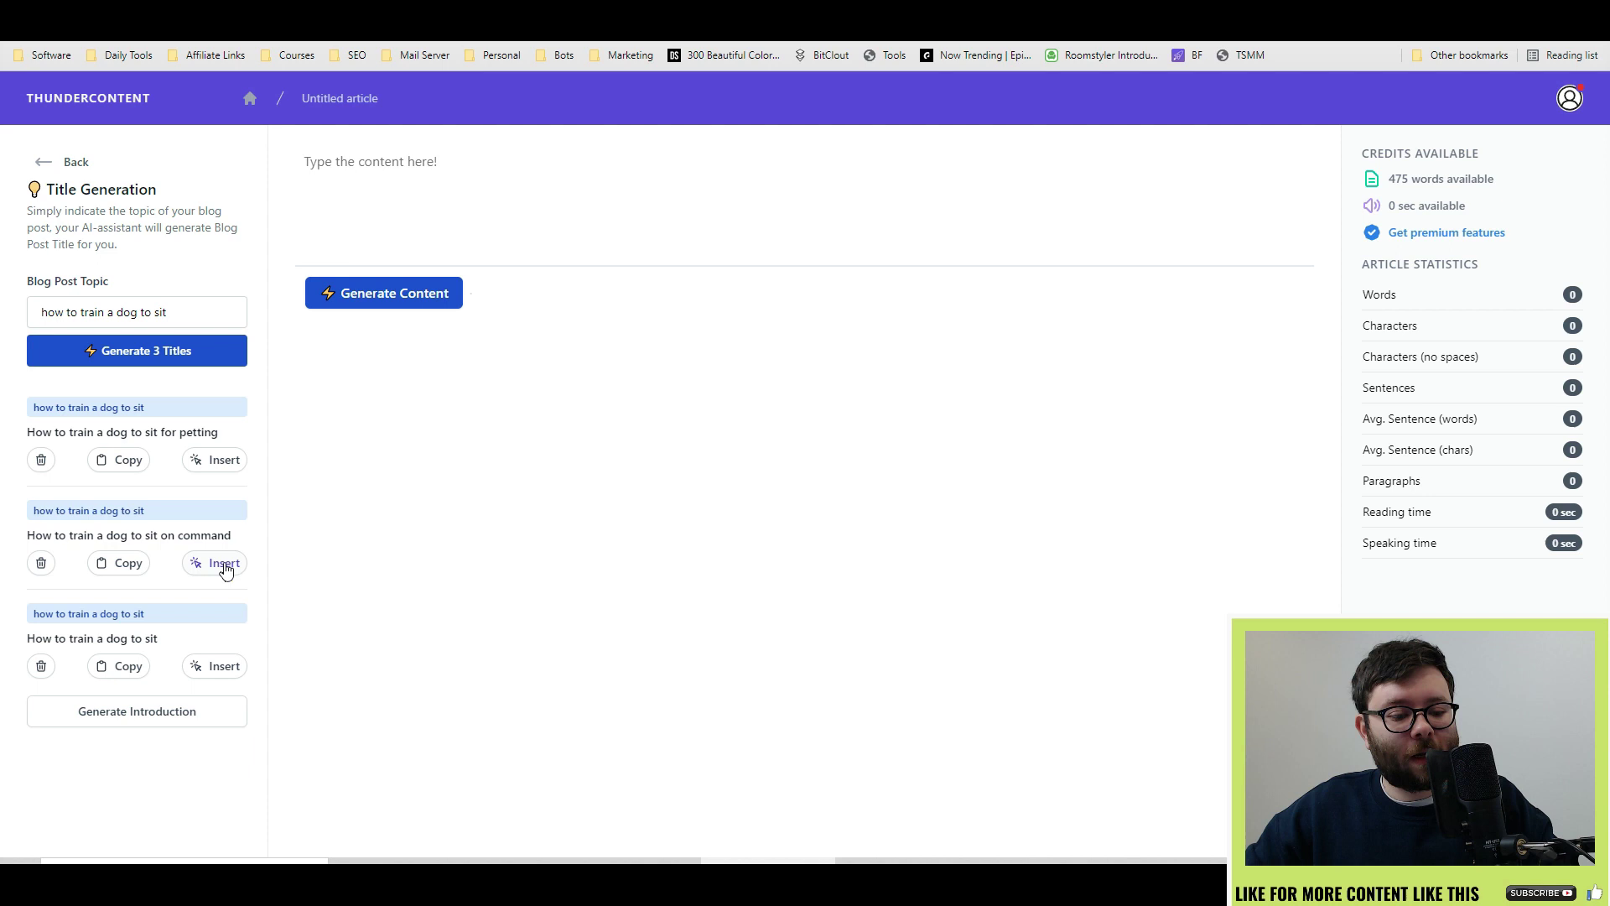
pyautogui.click(216, 567)
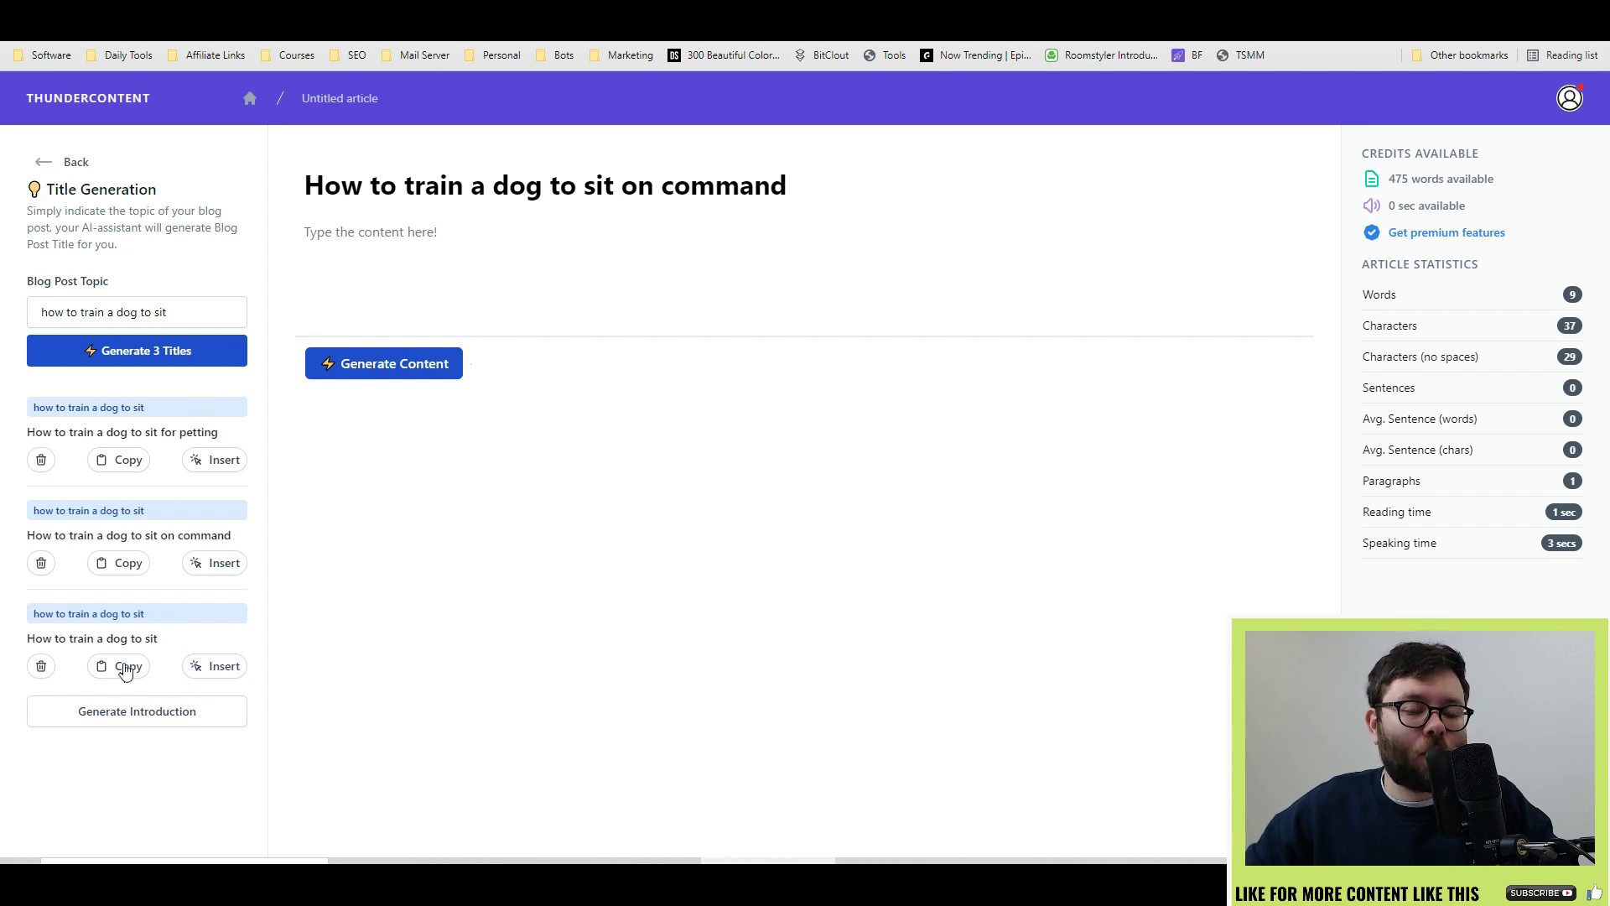
# - Generate an introduction from the title 'How to train a dog to sit on command', insert it, and extend it
pyautogui.click(151, 720)
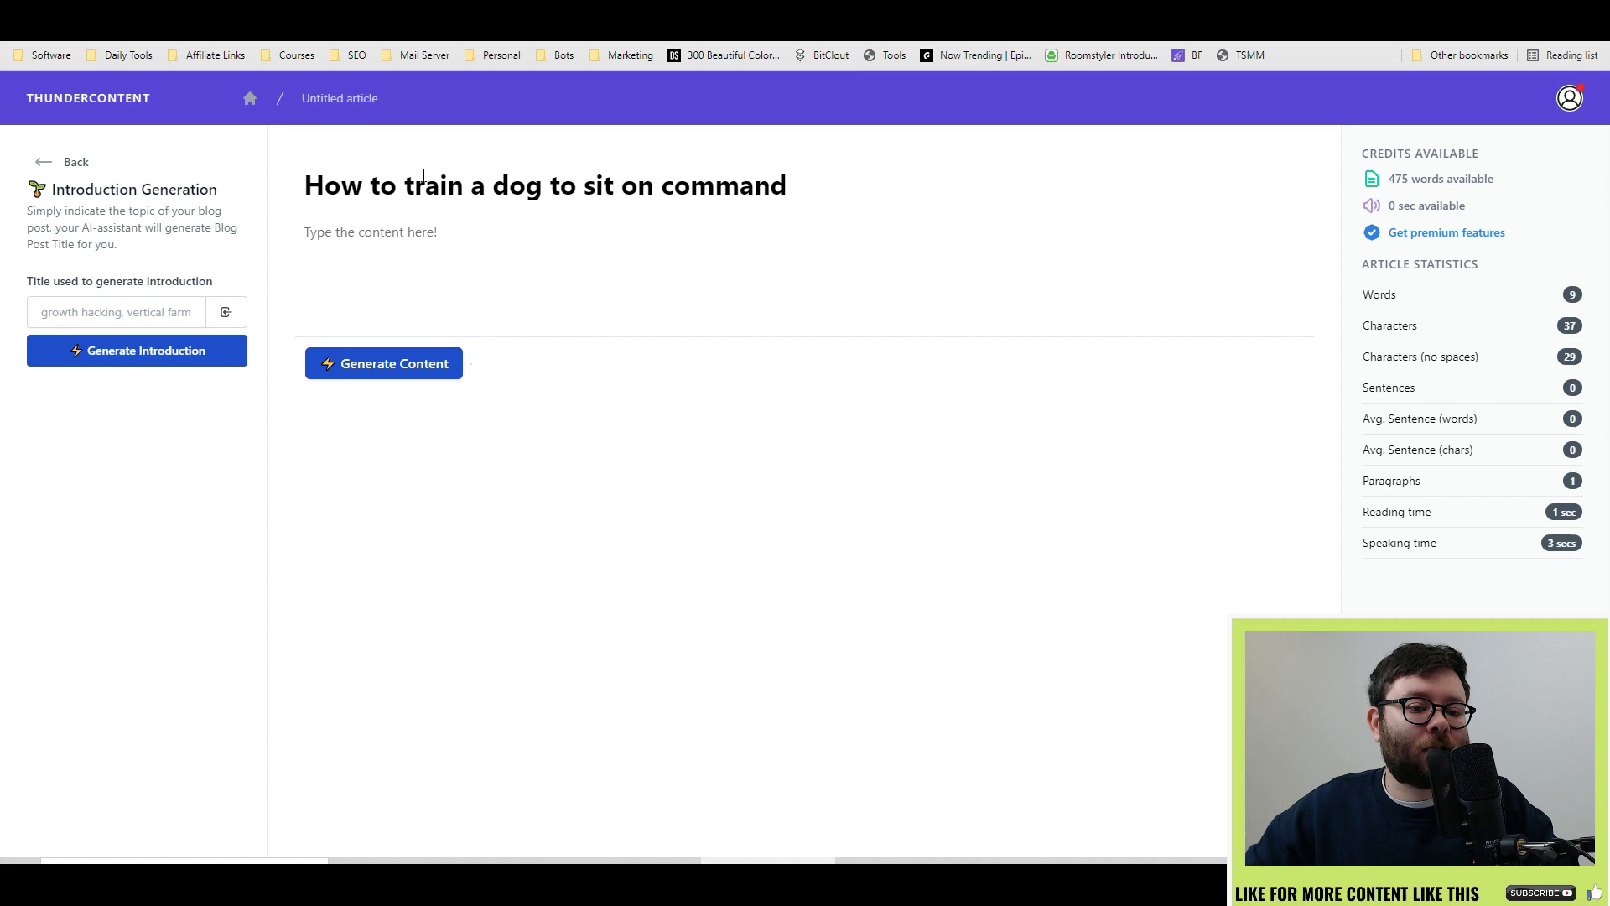
pyautogui.moveTo(425, 185); pyautogui.dragTo(787, 188)
pyautogui.click(220, 312)
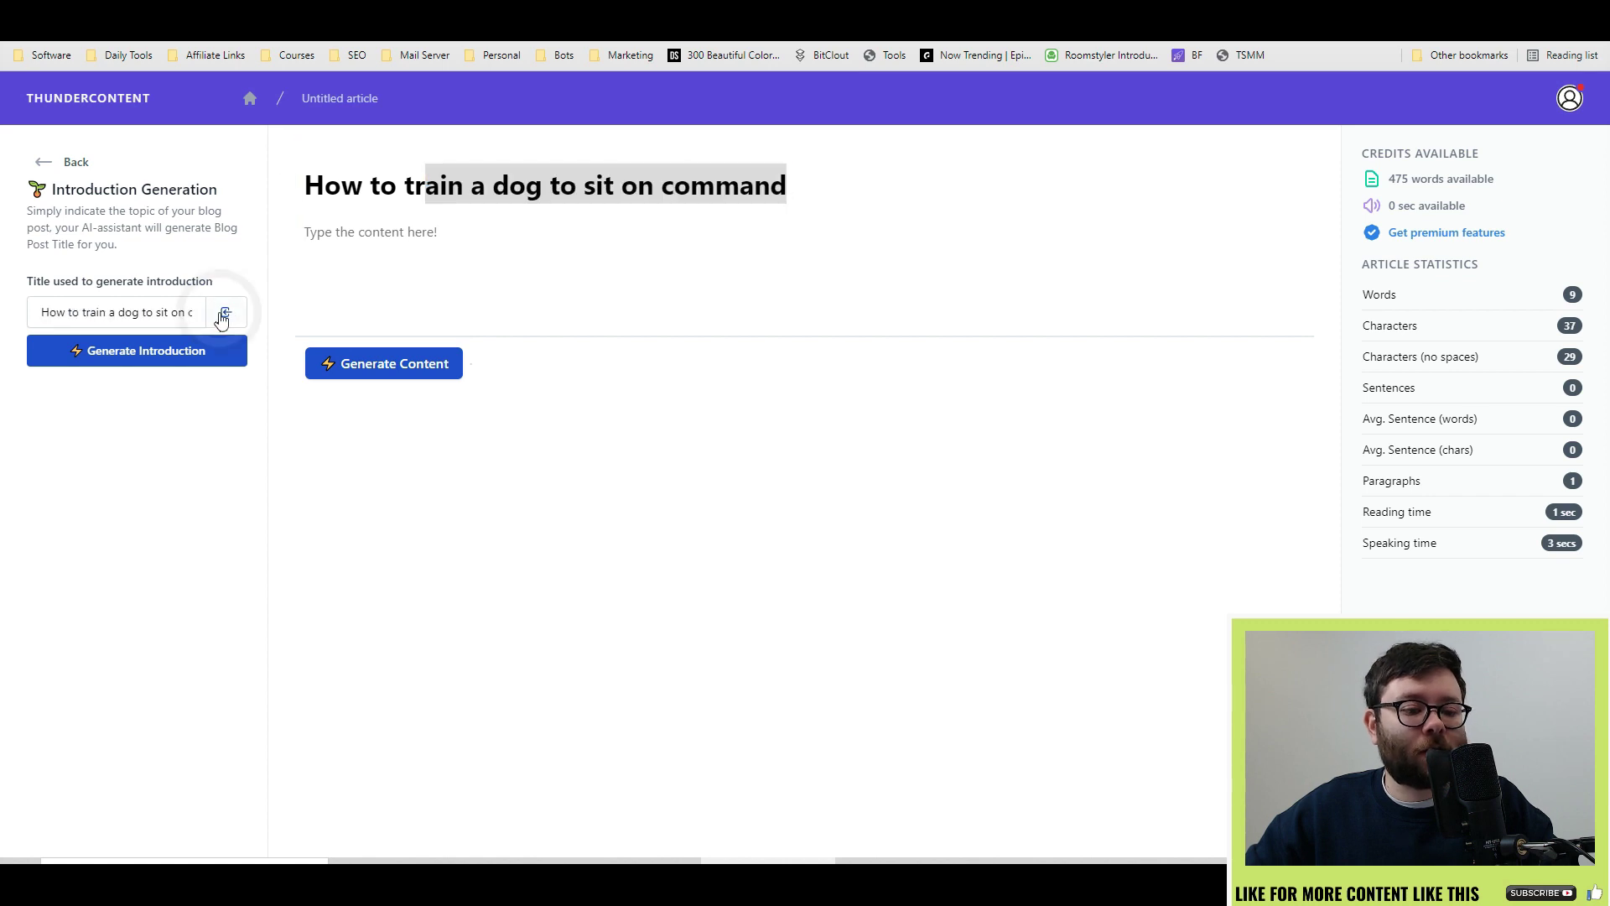
pyautogui.click(164, 367)
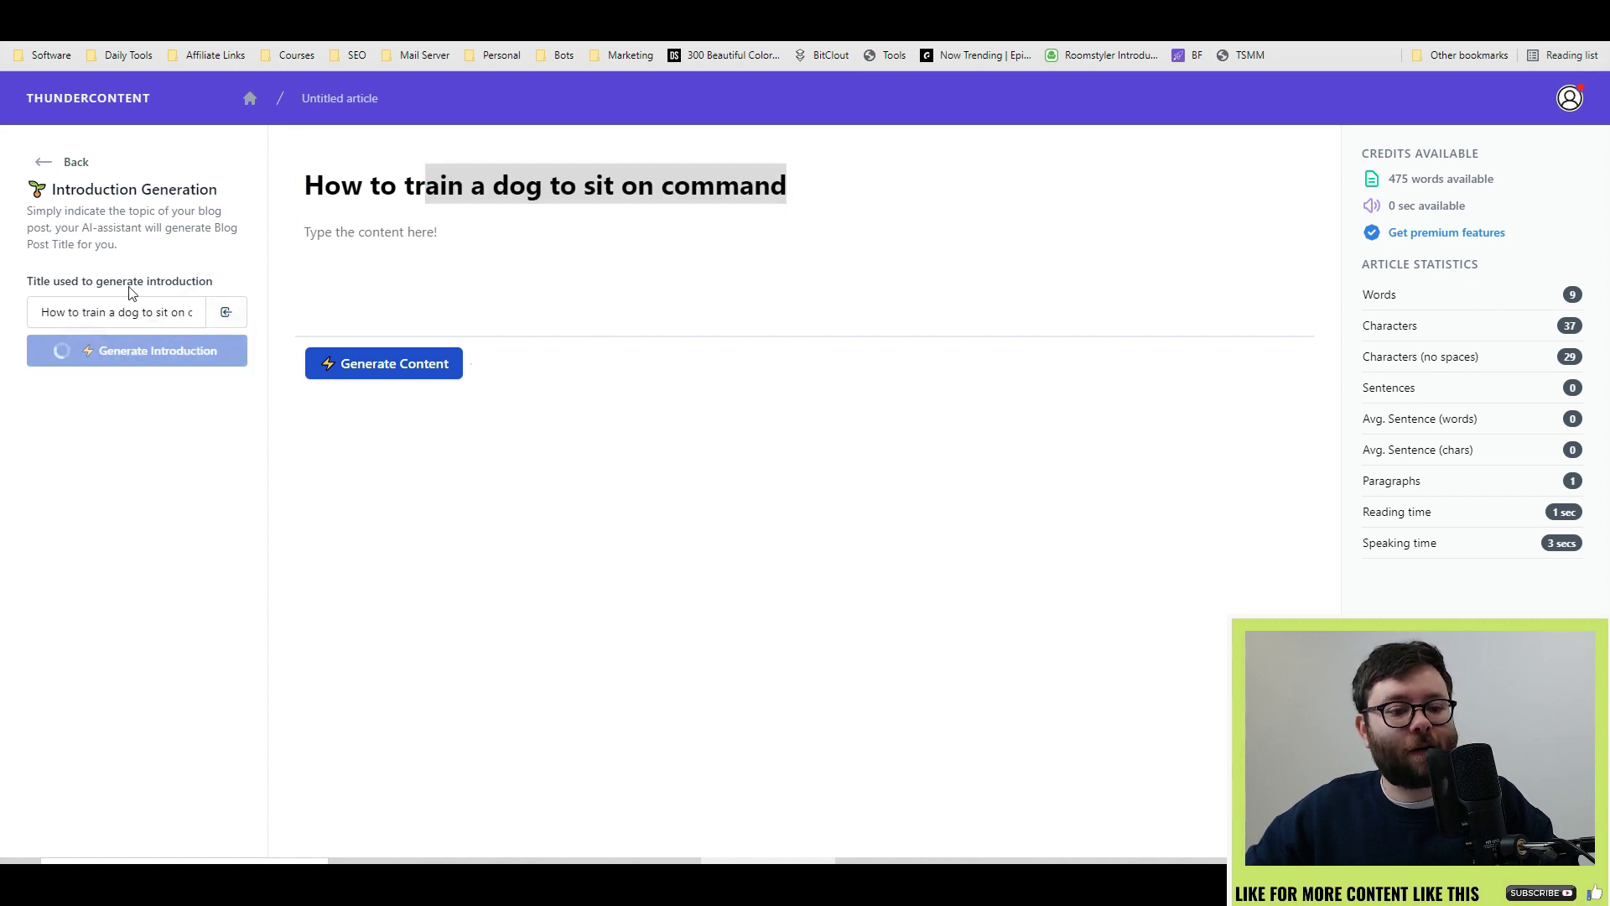
pyautogui.moveTo(68, 430); pyautogui.dragTo(131, 499)
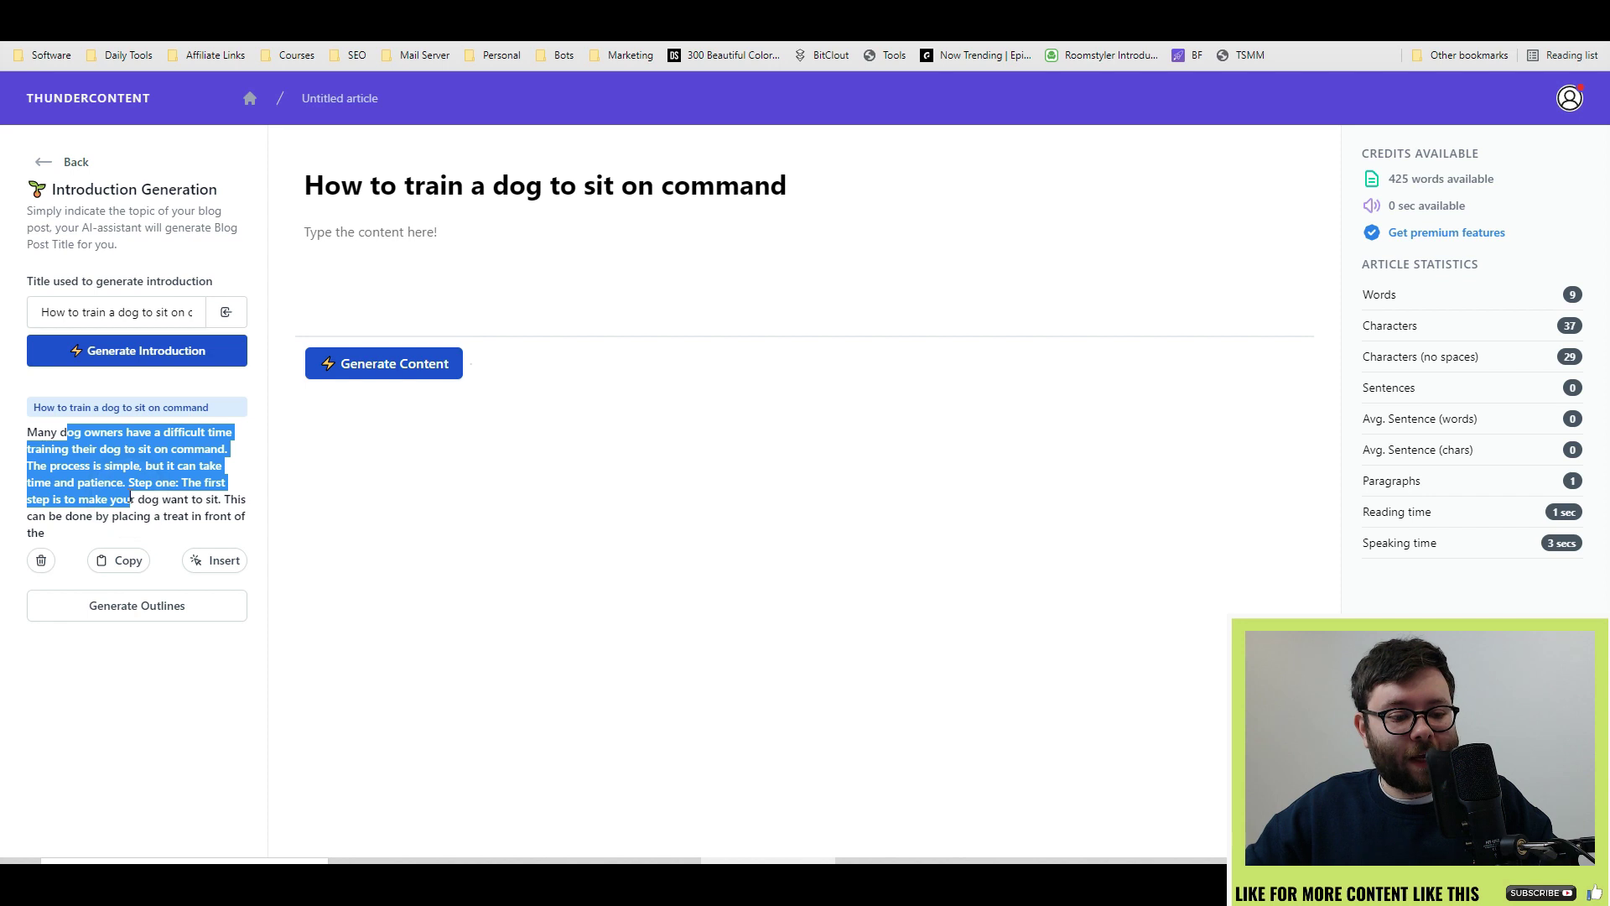
pyautogui.click(213, 566)
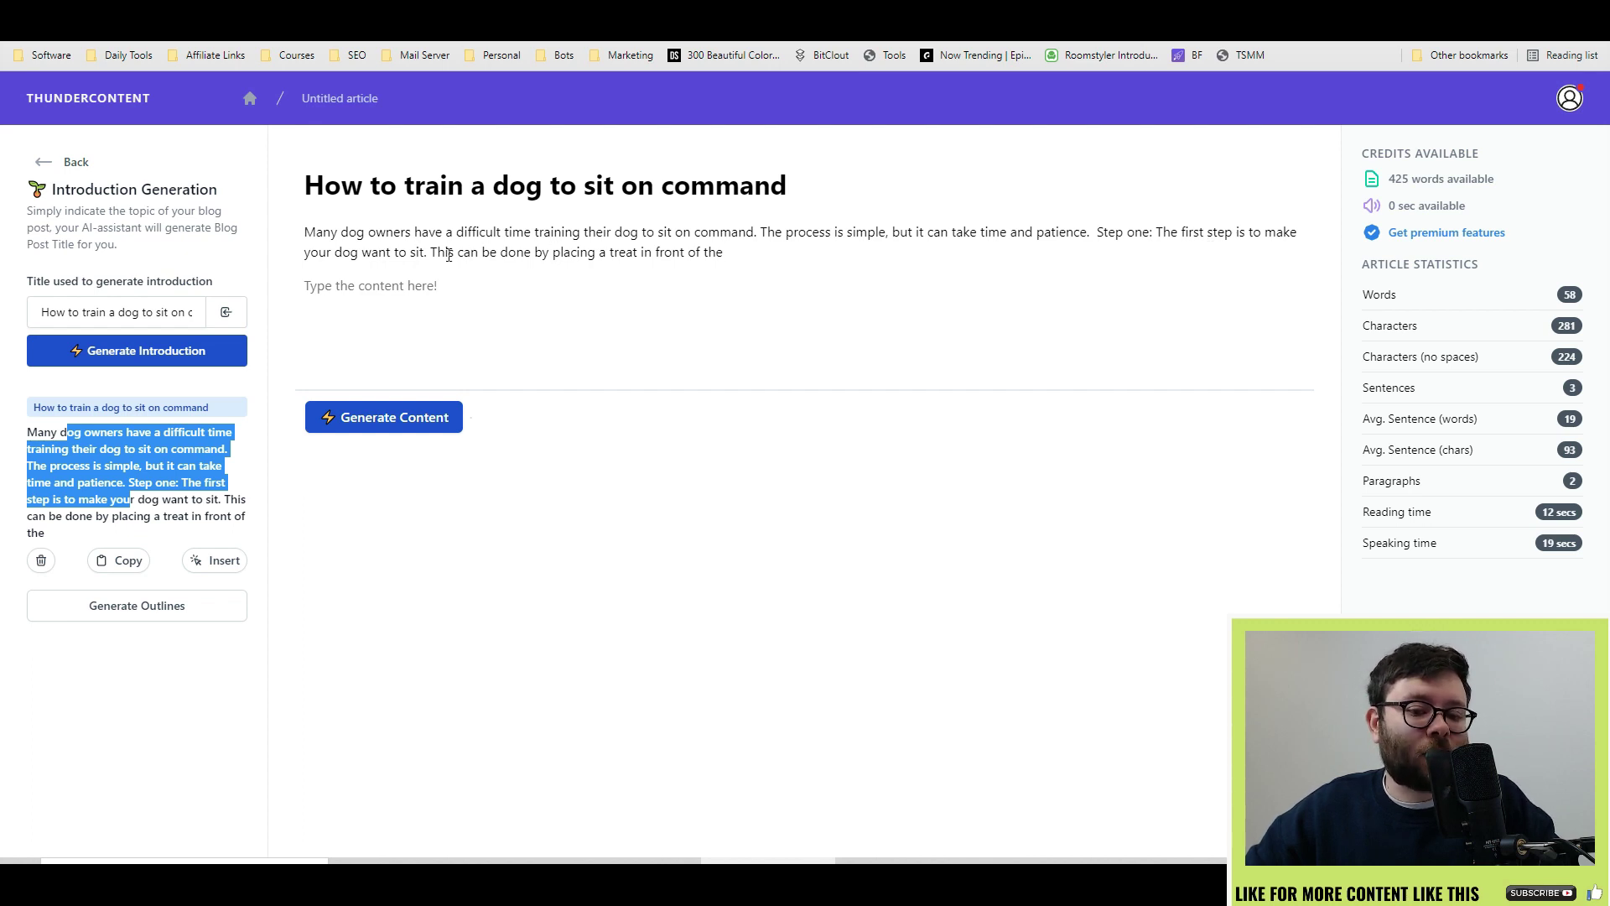
pyautogui.click(755, 256)
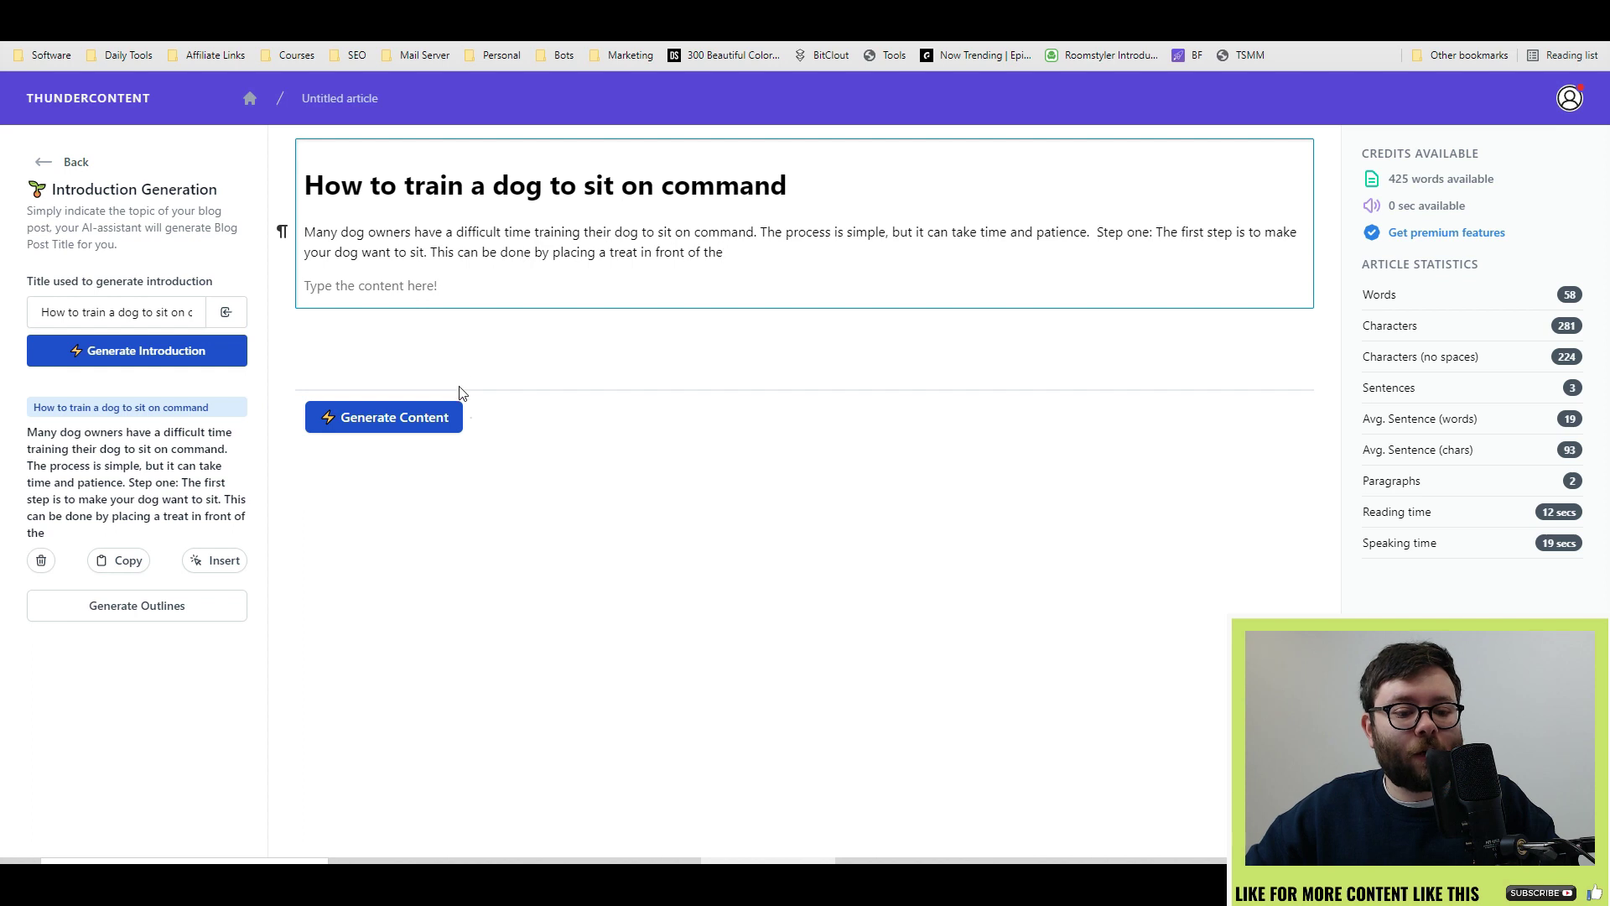
pyautogui.click(420, 419)
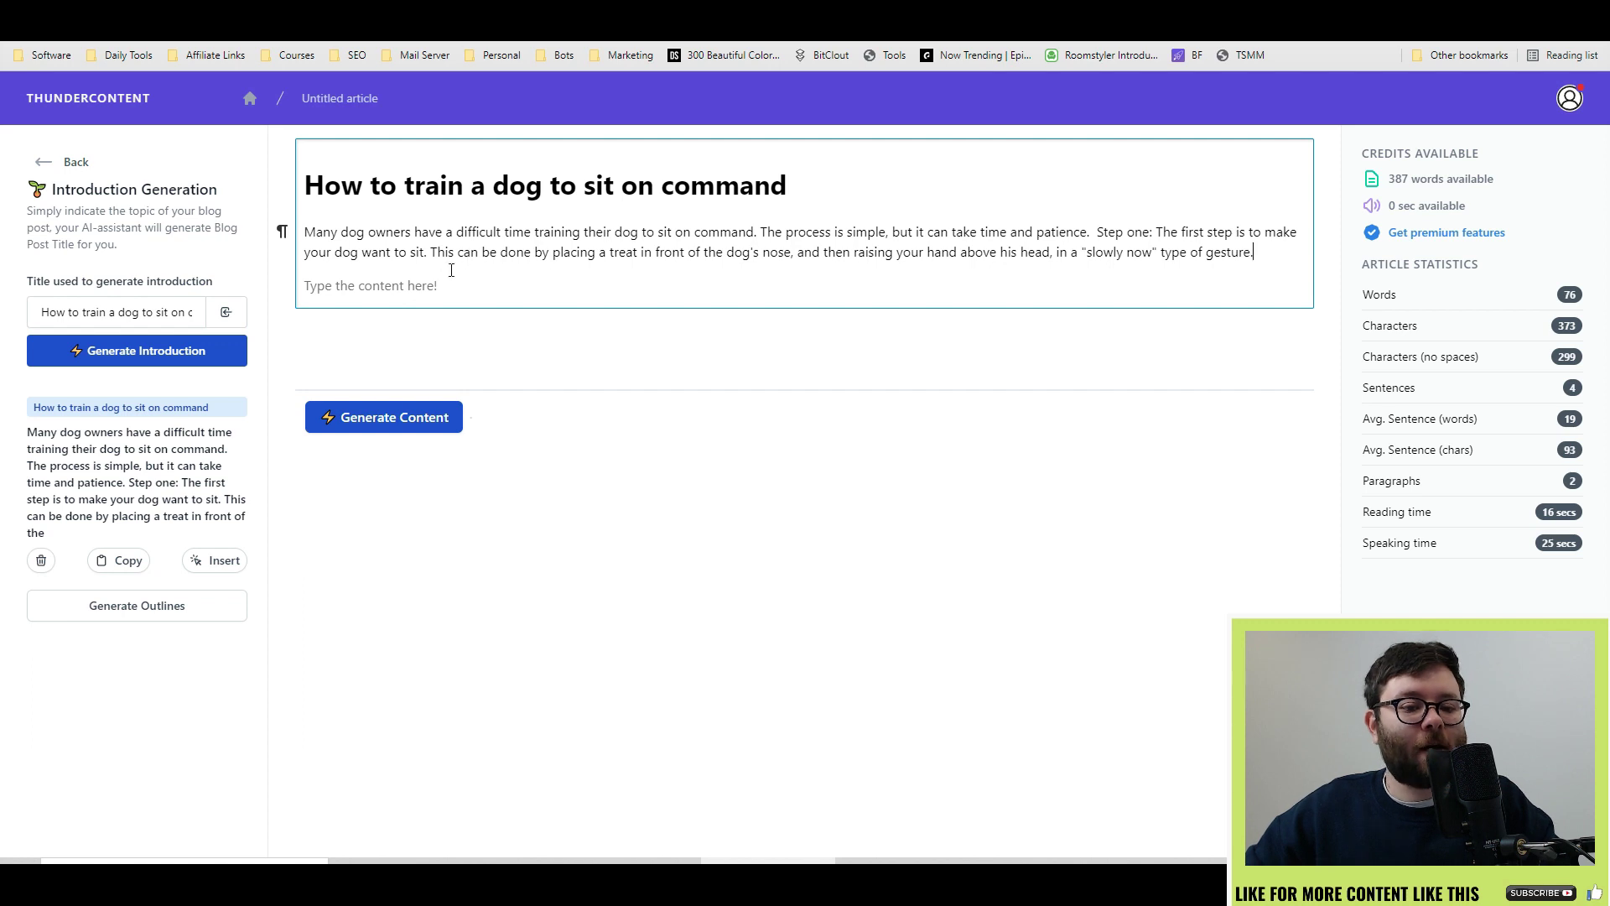
# - Generate six outline headings from the article title and insert them below the introduction
pyautogui.click(160, 604)
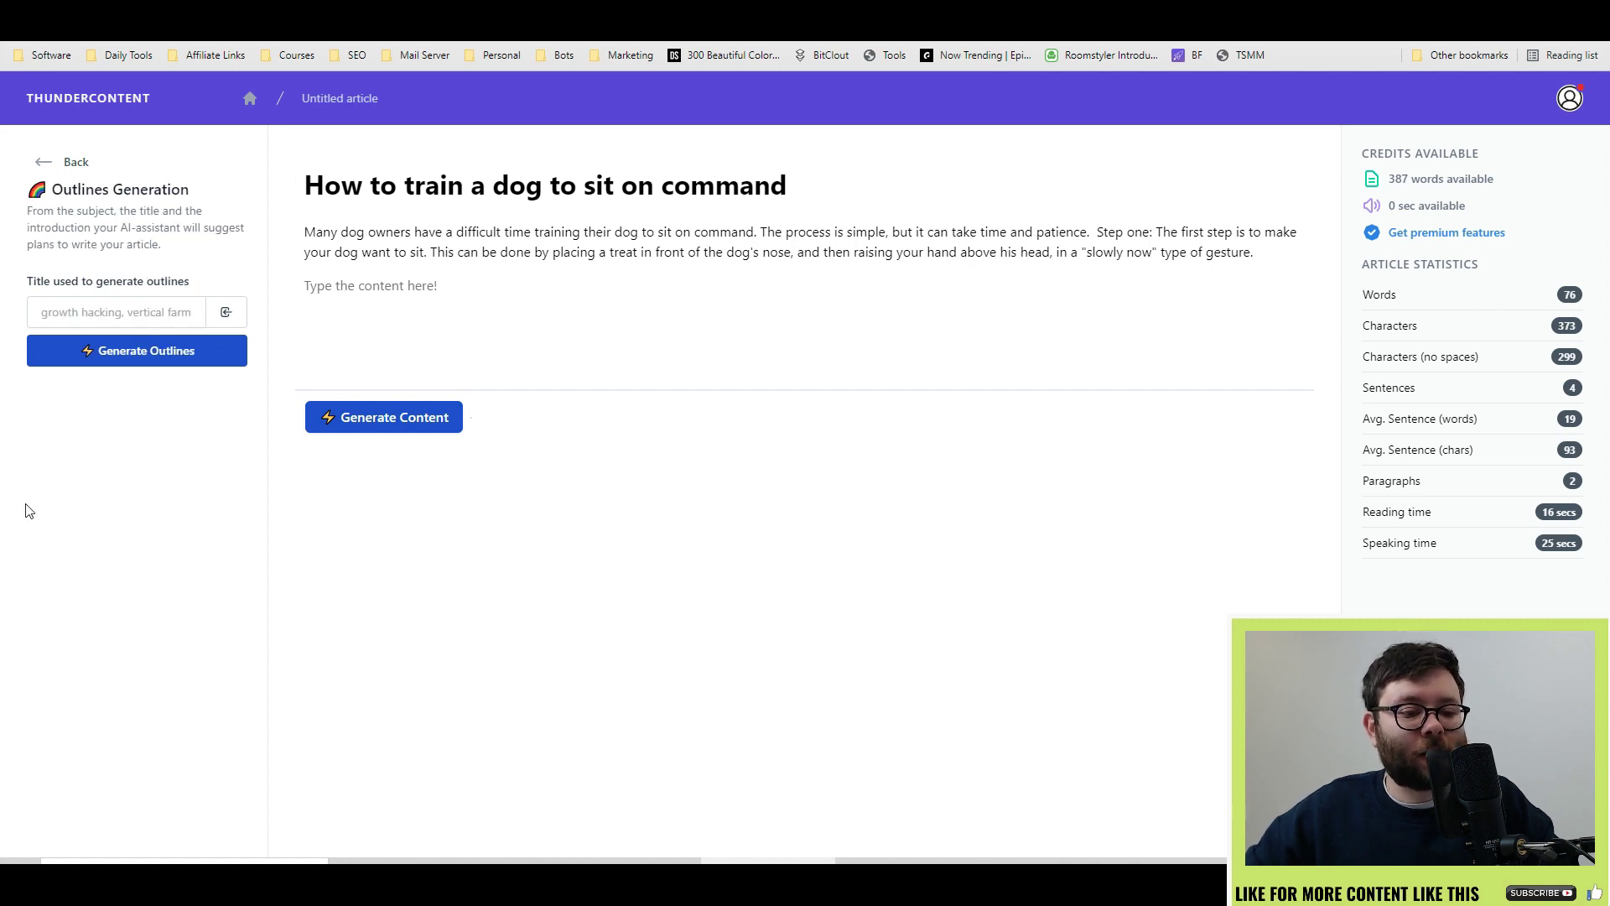
pyautogui.moveTo(325, 186); pyautogui.dragTo(838, 186)
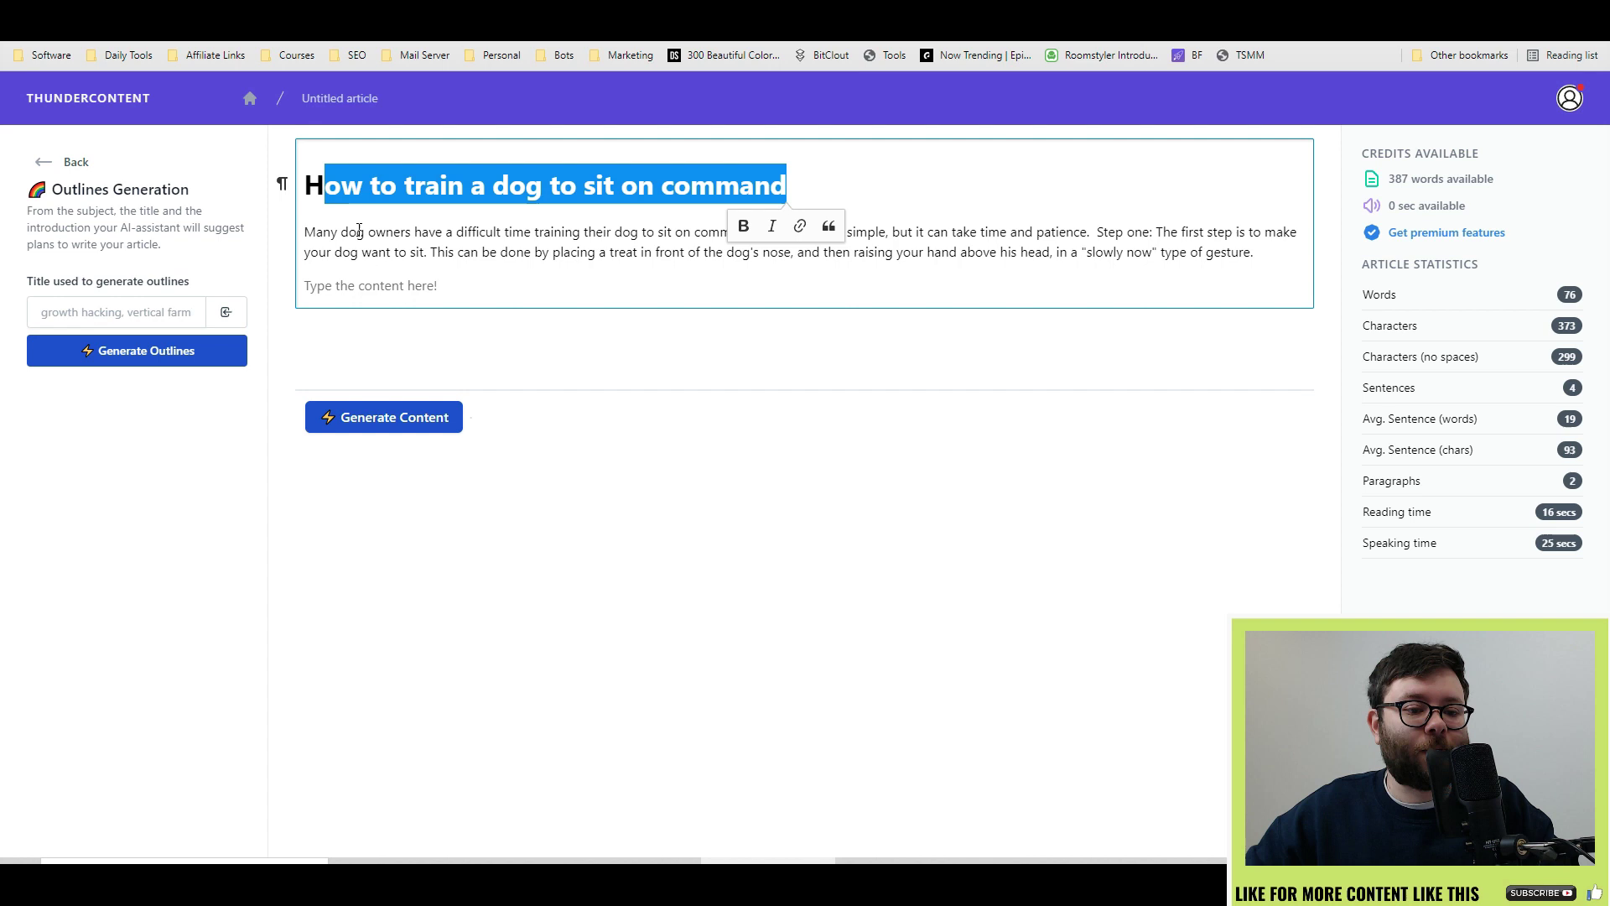
pyautogui.click(226, 312)
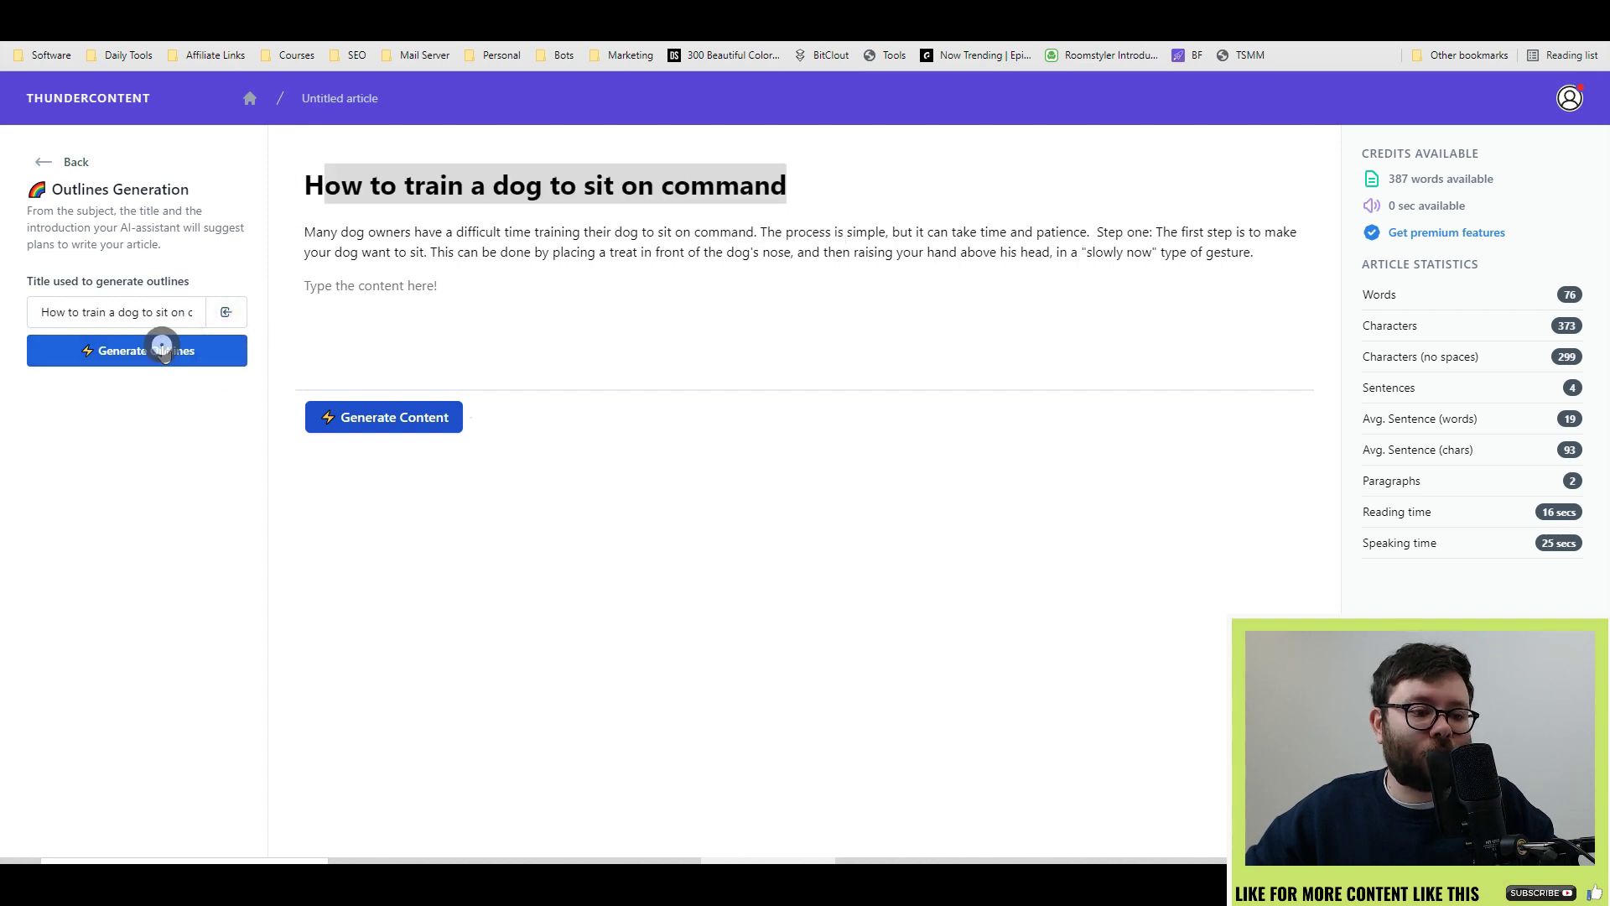
pyautogui.click(160, 349)
pyautogui.click(216, 544)
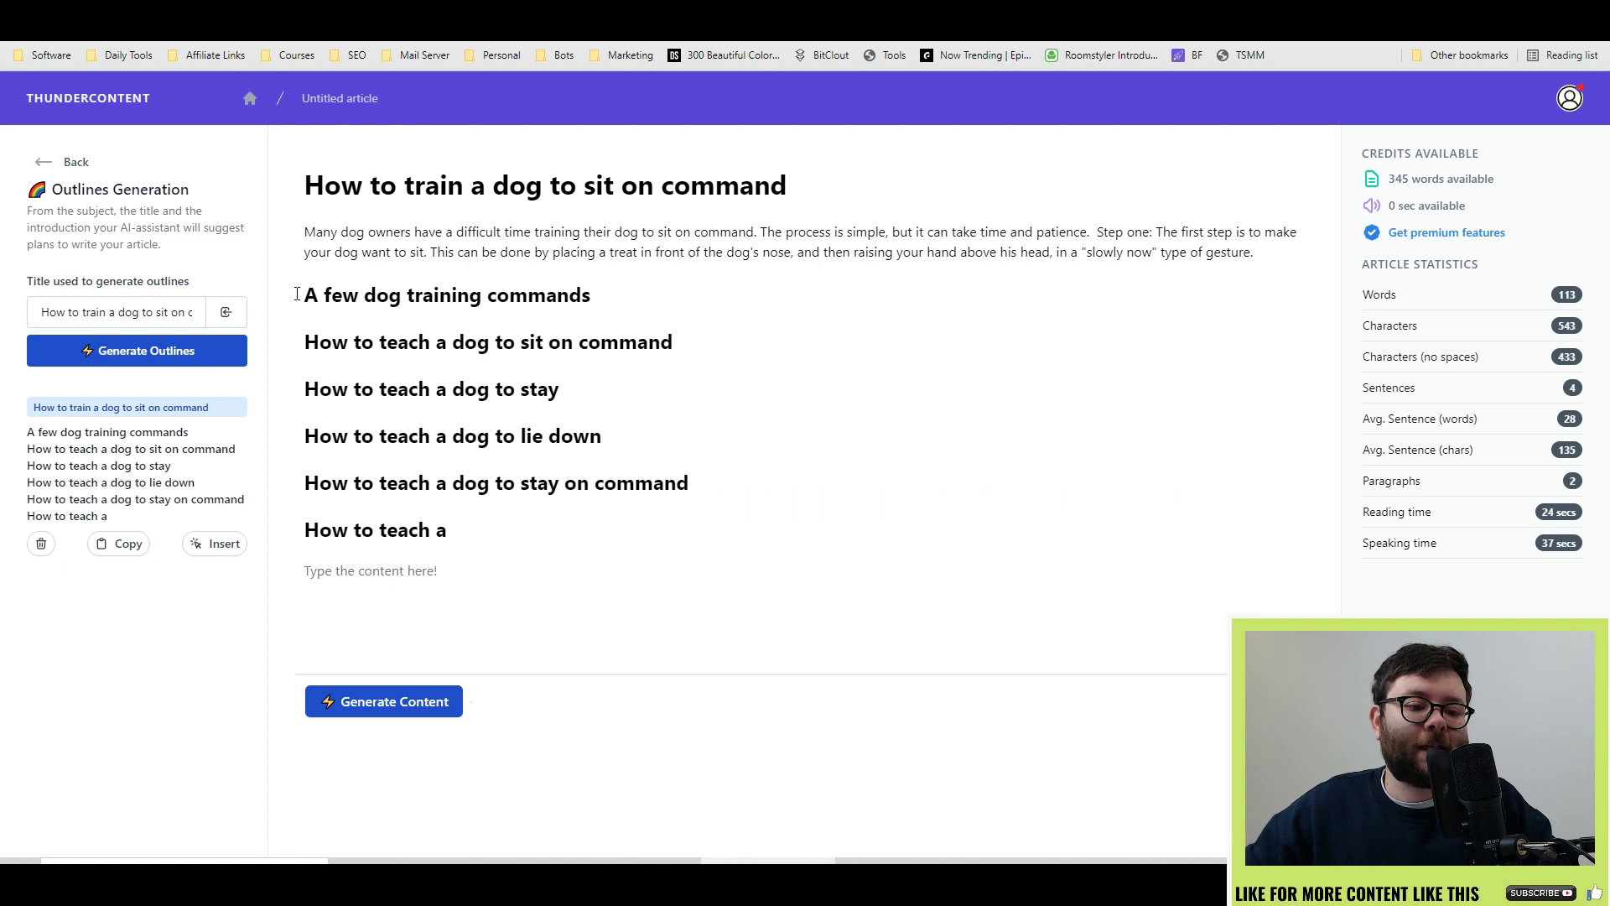
# - Generate a blog paragraph from the heading 'A few dog training commands'
pyautogui.click(52, 162)
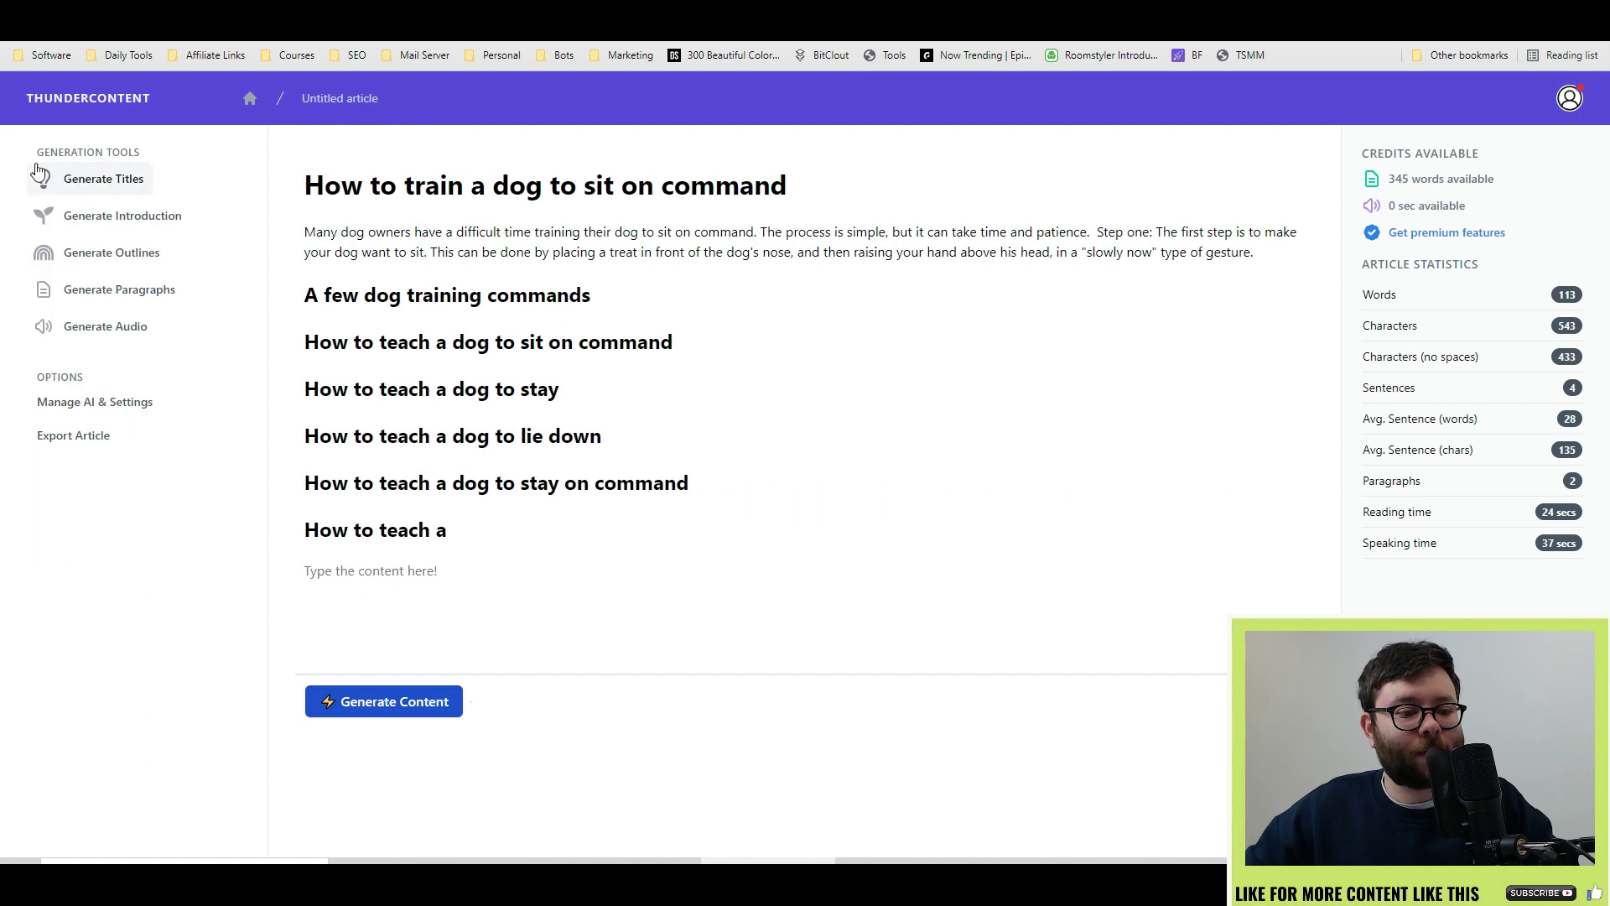
pyautogui.click(94, 291)
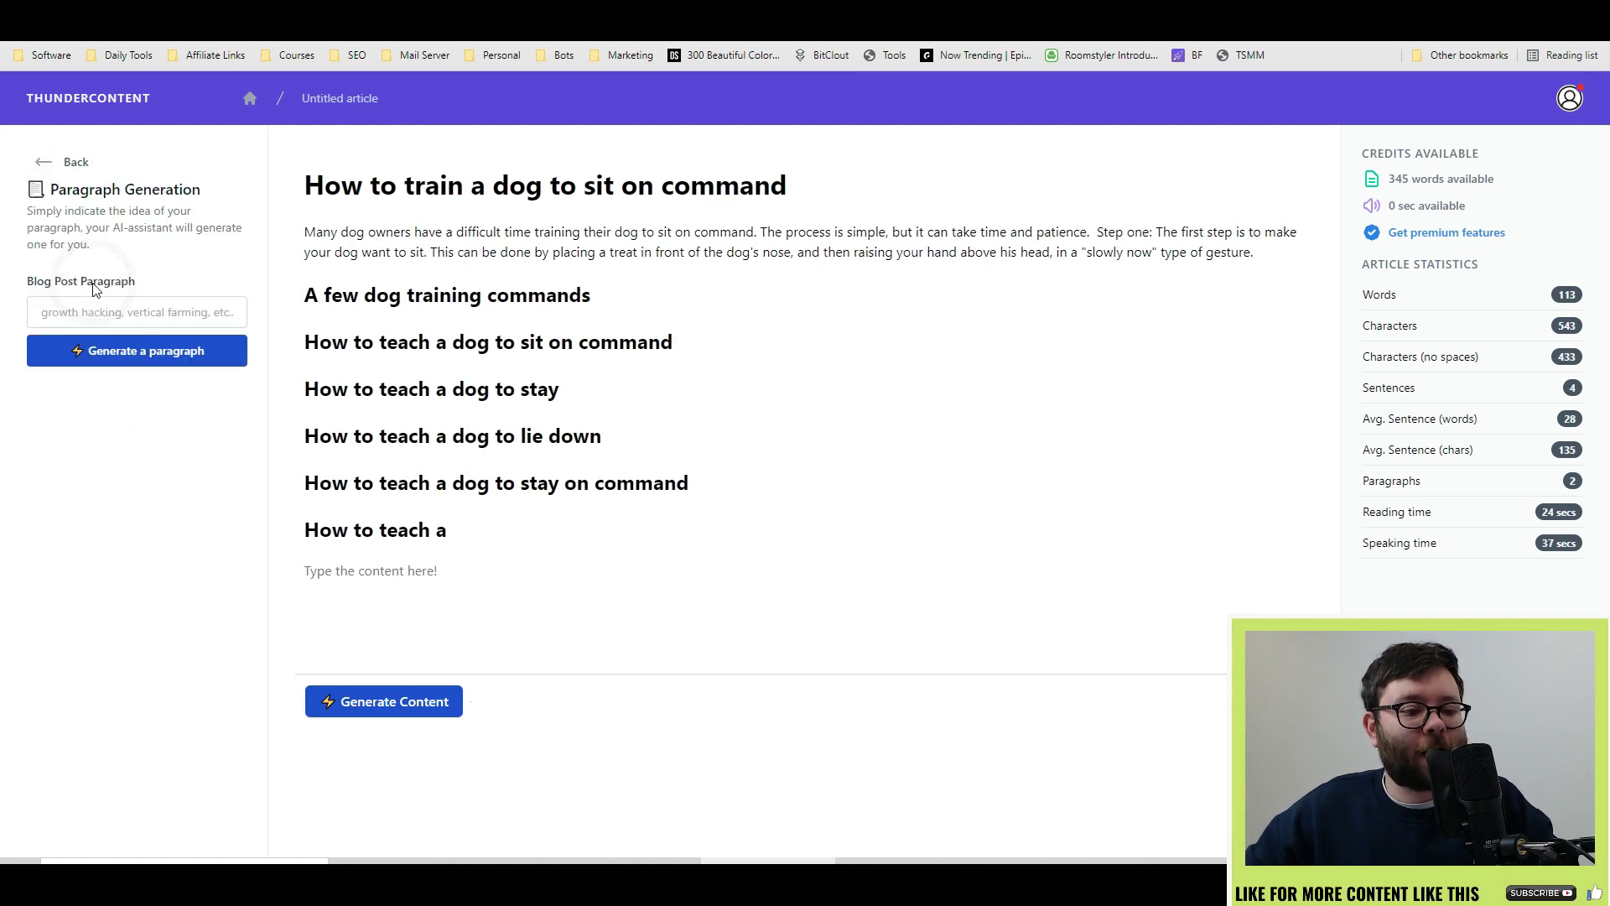
pyautogui.tripleClick(453, 302)
pyautogui.hotkey('ctrl', 'c')
pyautogui.click(135, 312)
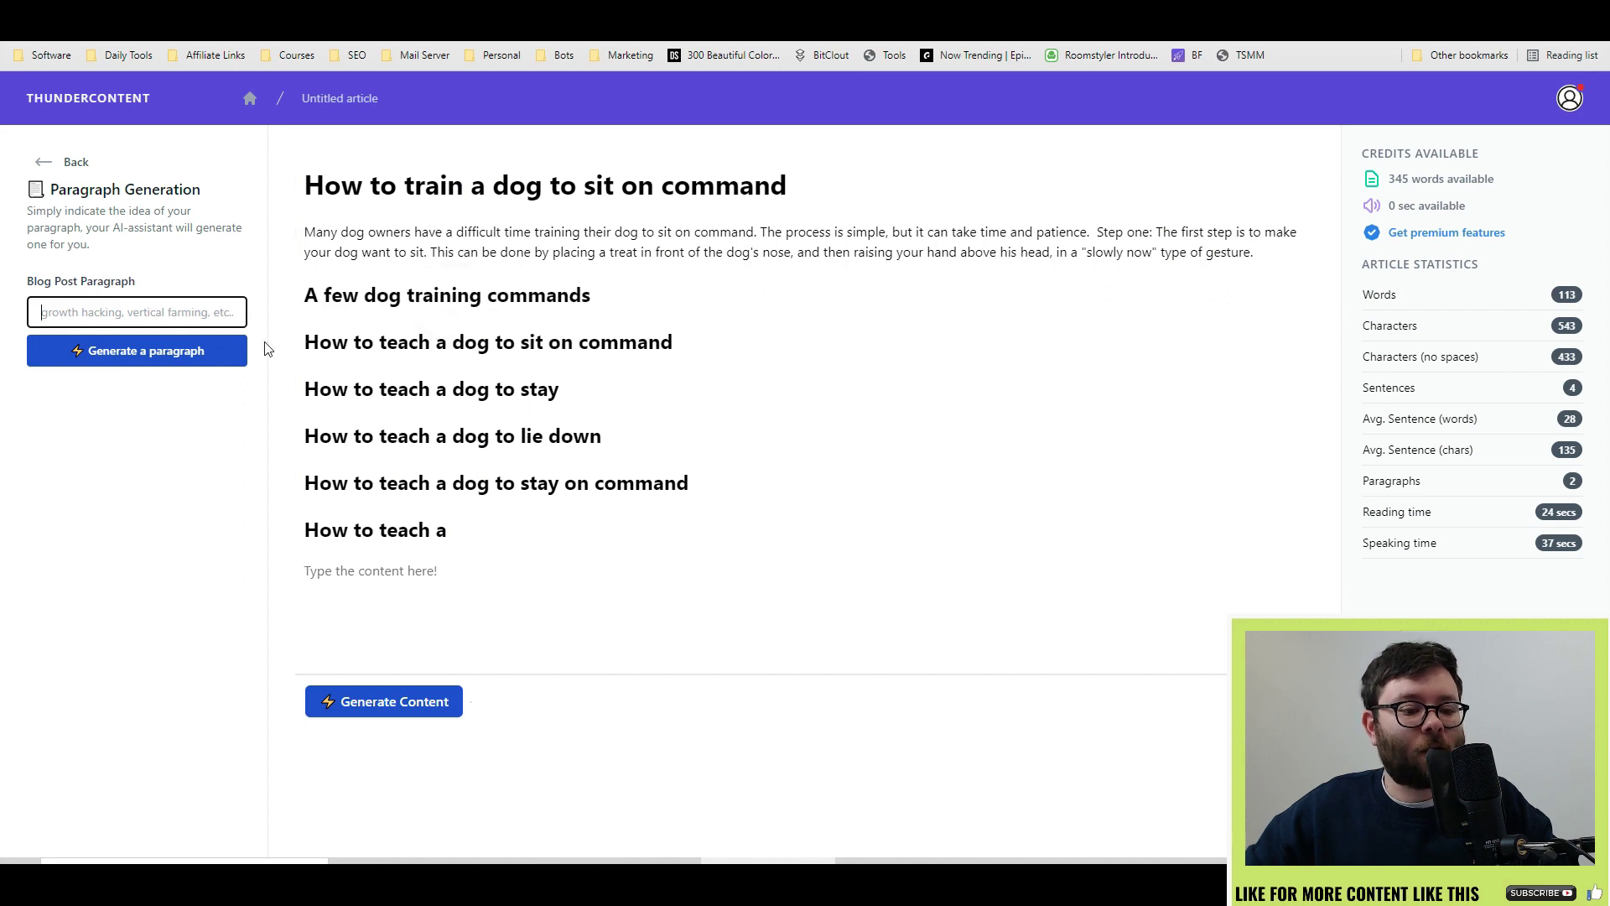
pyautogui.hotkey('ctrl', 'v')
pyautogui.click(137, 348)
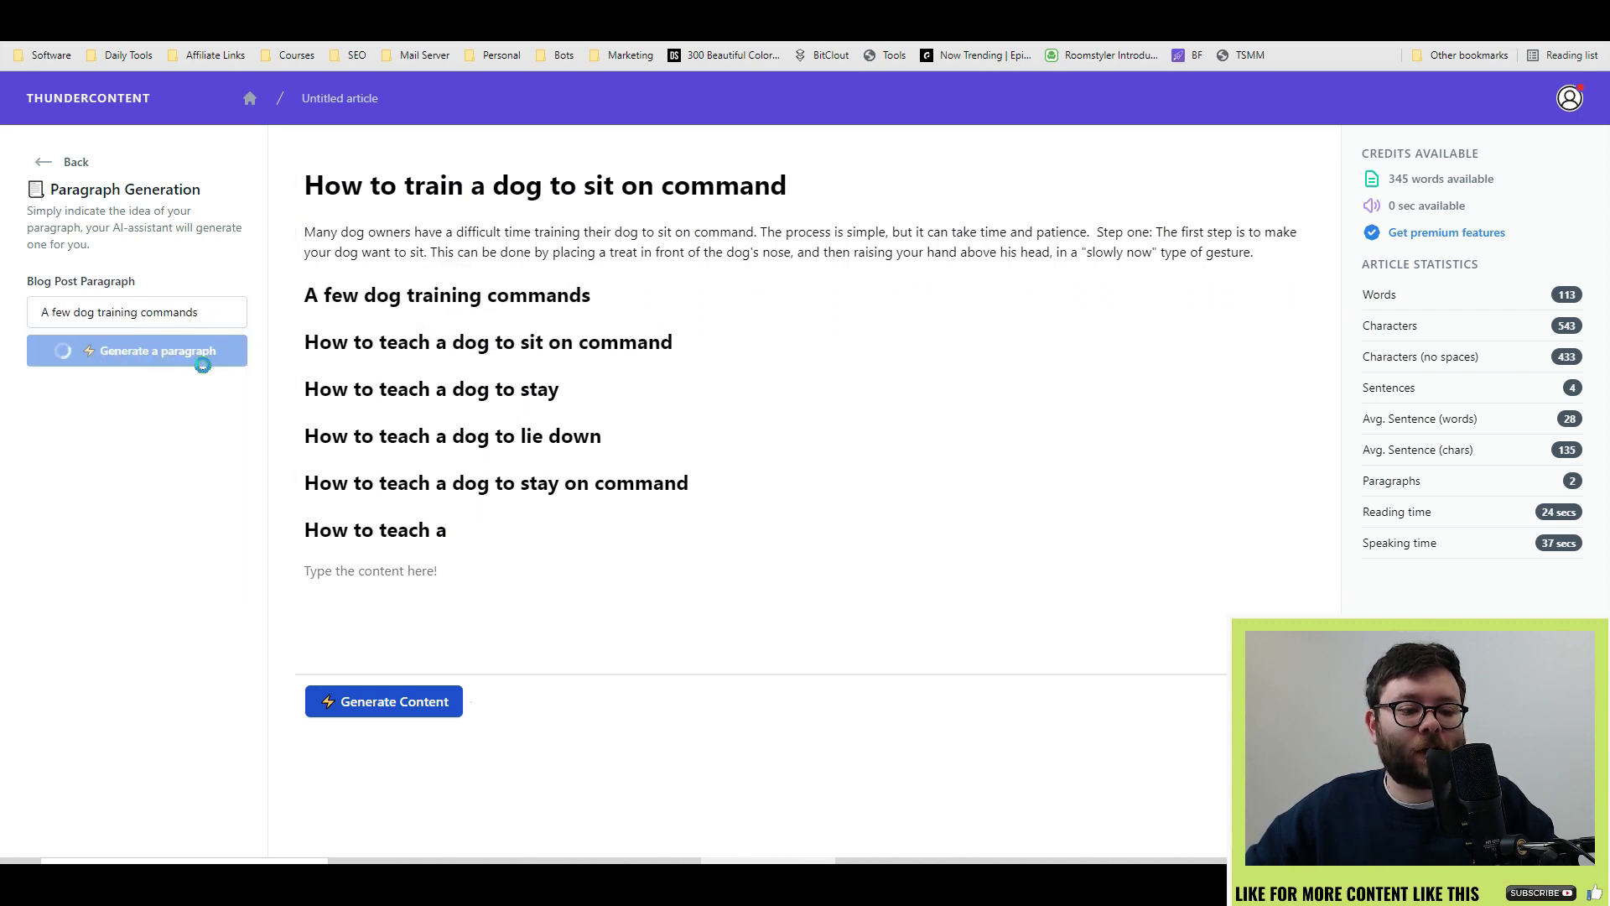
# - Insert the generated paragraph under that heading and start a new line under the sit-on-command heading
pyautogui.click(653, 300)
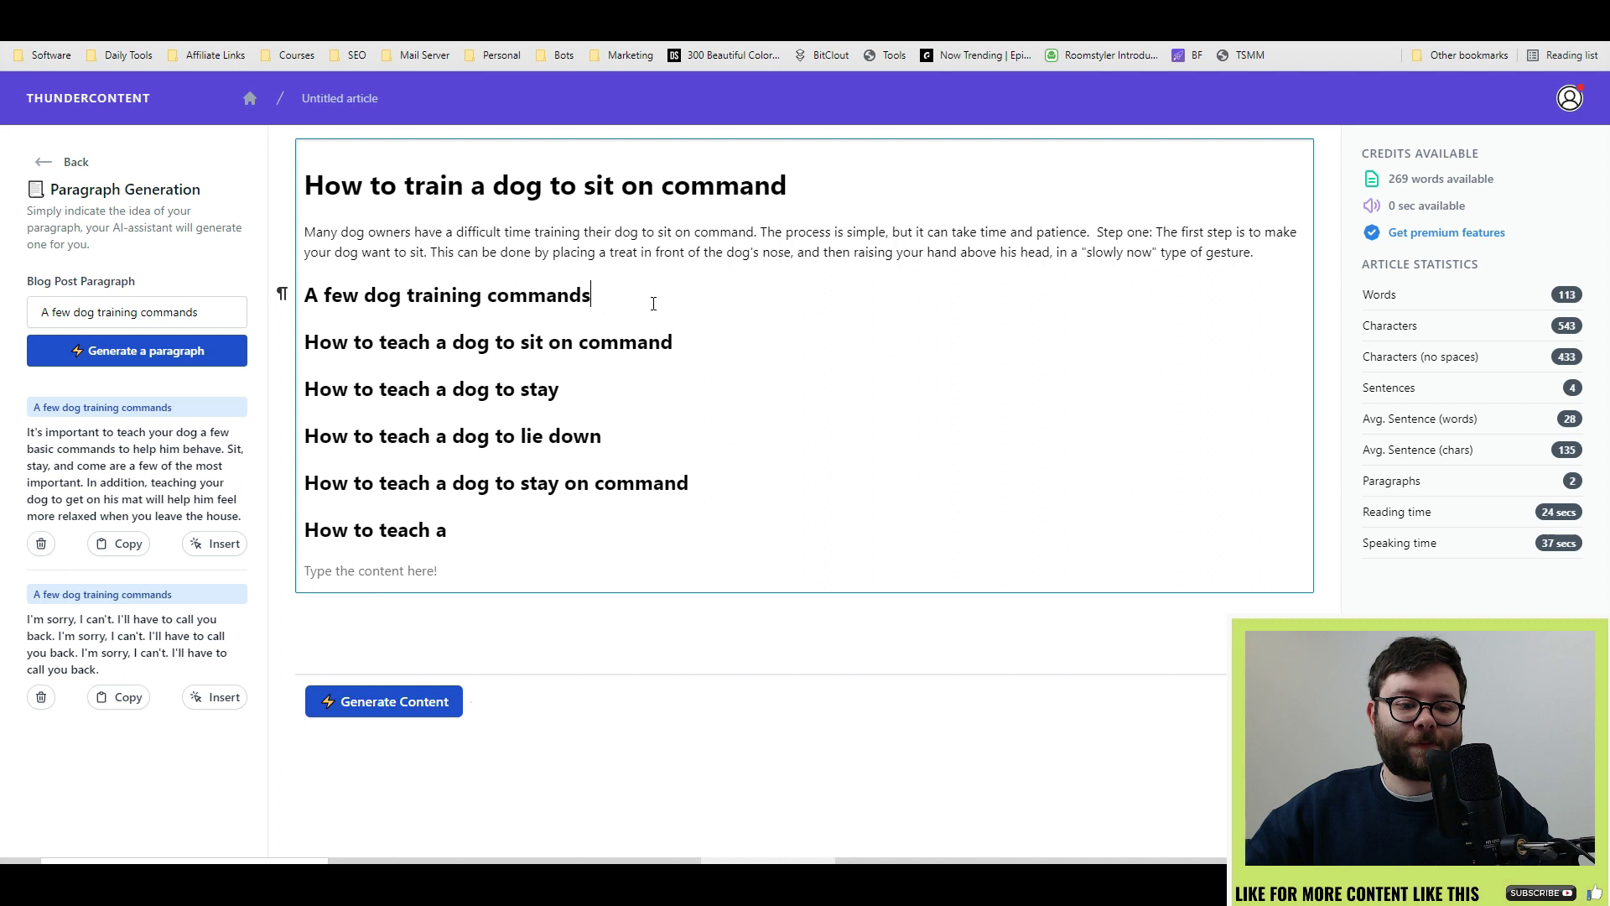
pyautogui.press('Return')
pyautogui.hotkey('ctrl', 'v')
pyautogui.click(746, 408)
pyautogui.press('Return')
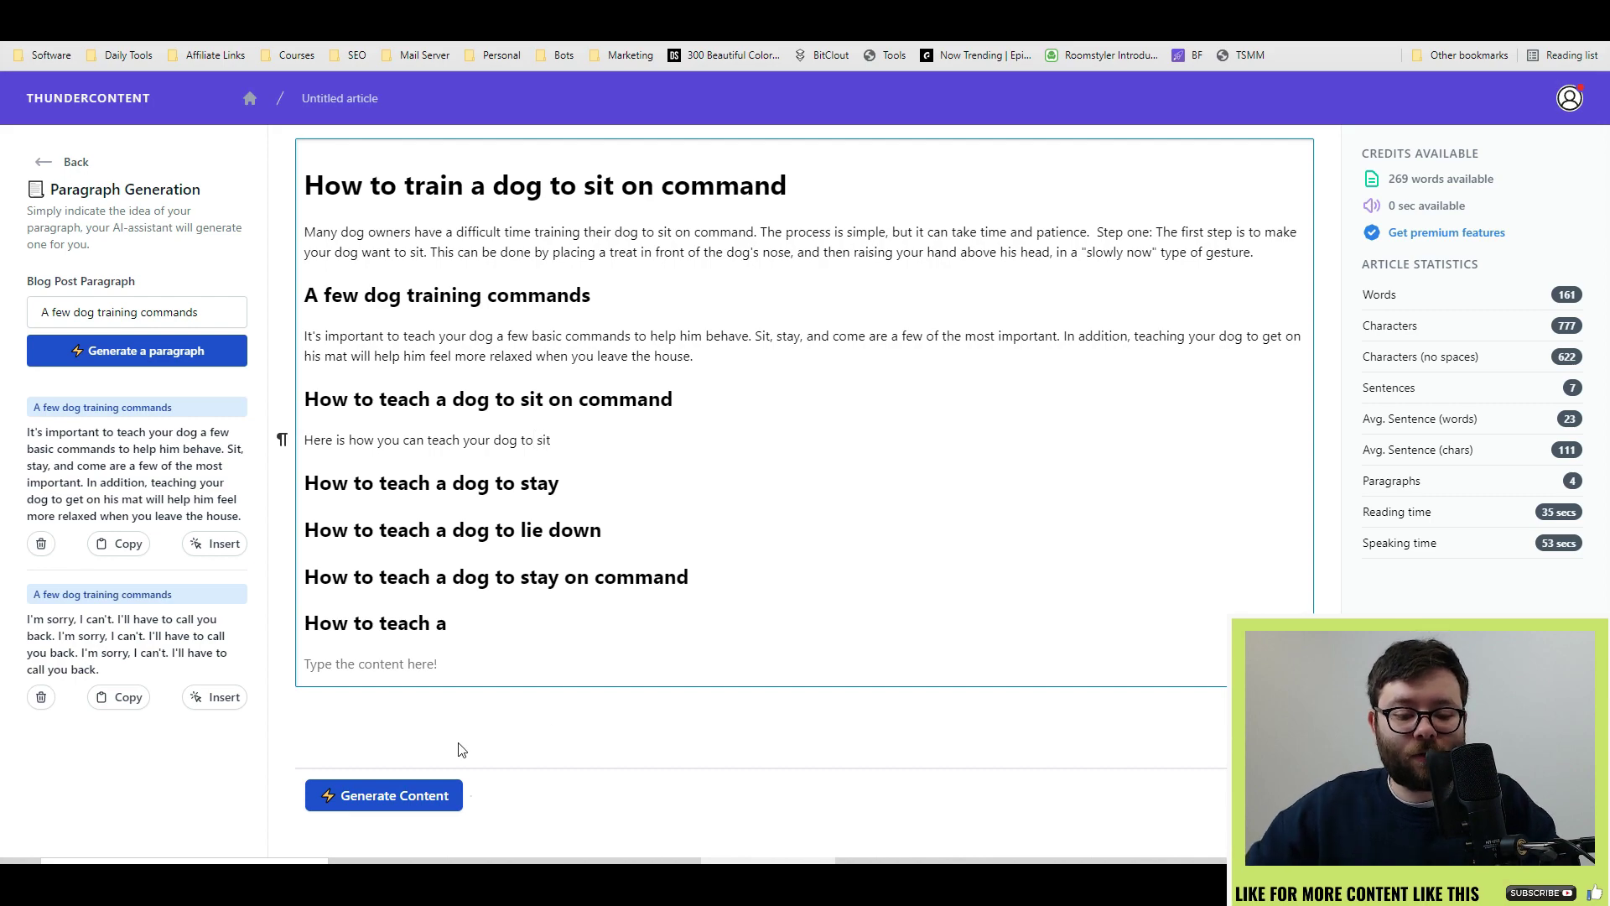
# - Generate the full article body from the outline and scroll through the resulting sections
pyautogui.click(420, 795)
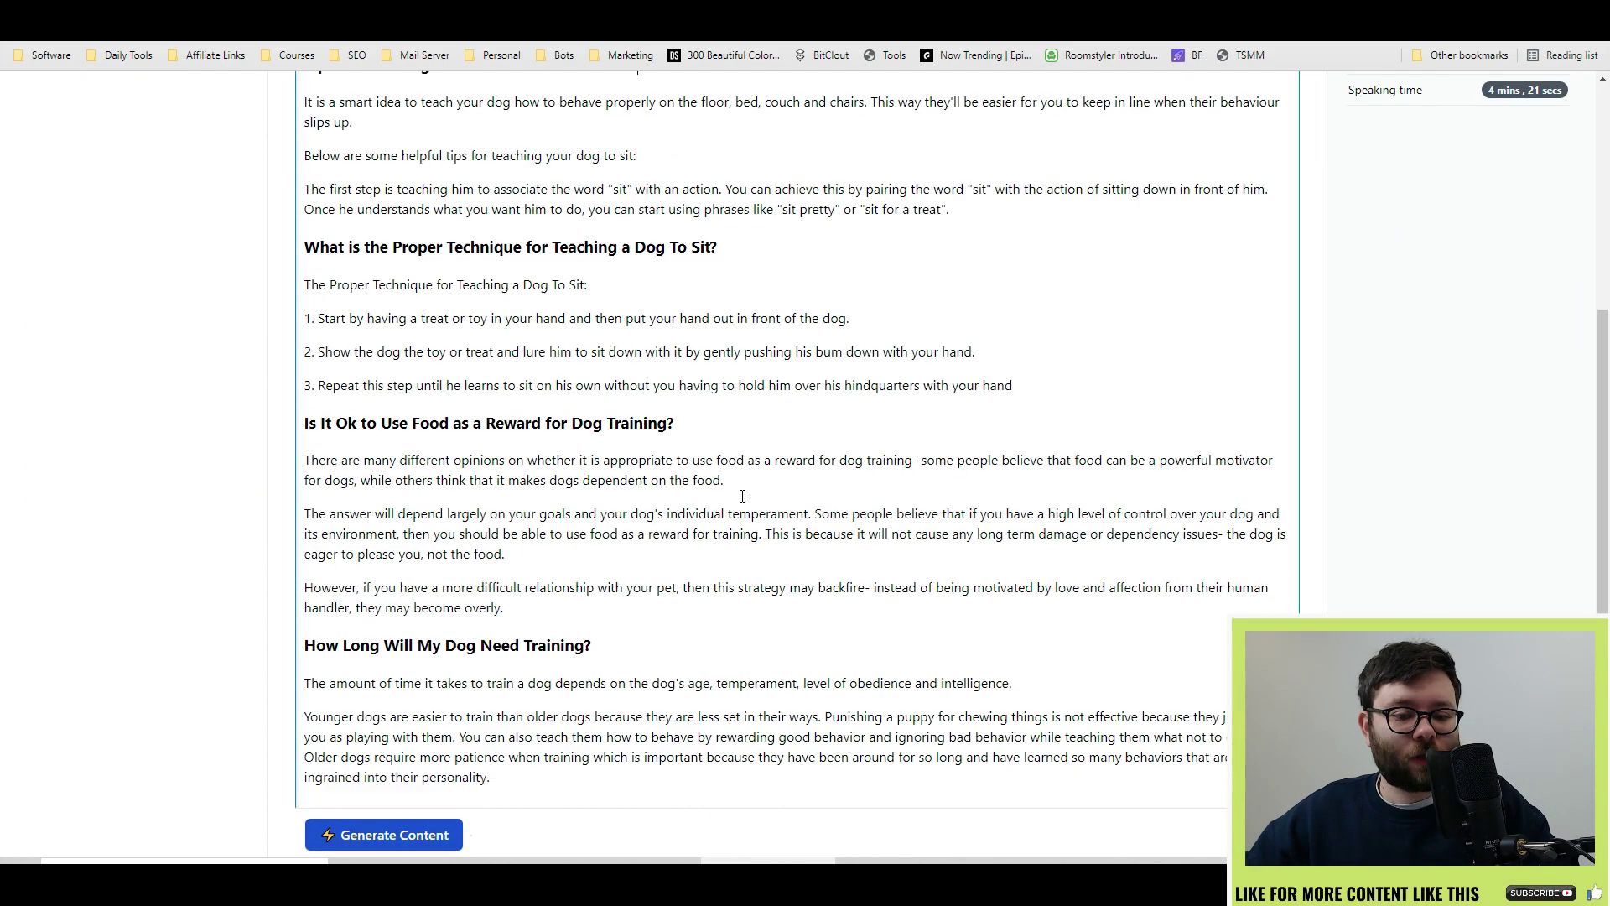
pyautogui.scroll(-3, 742, 497)
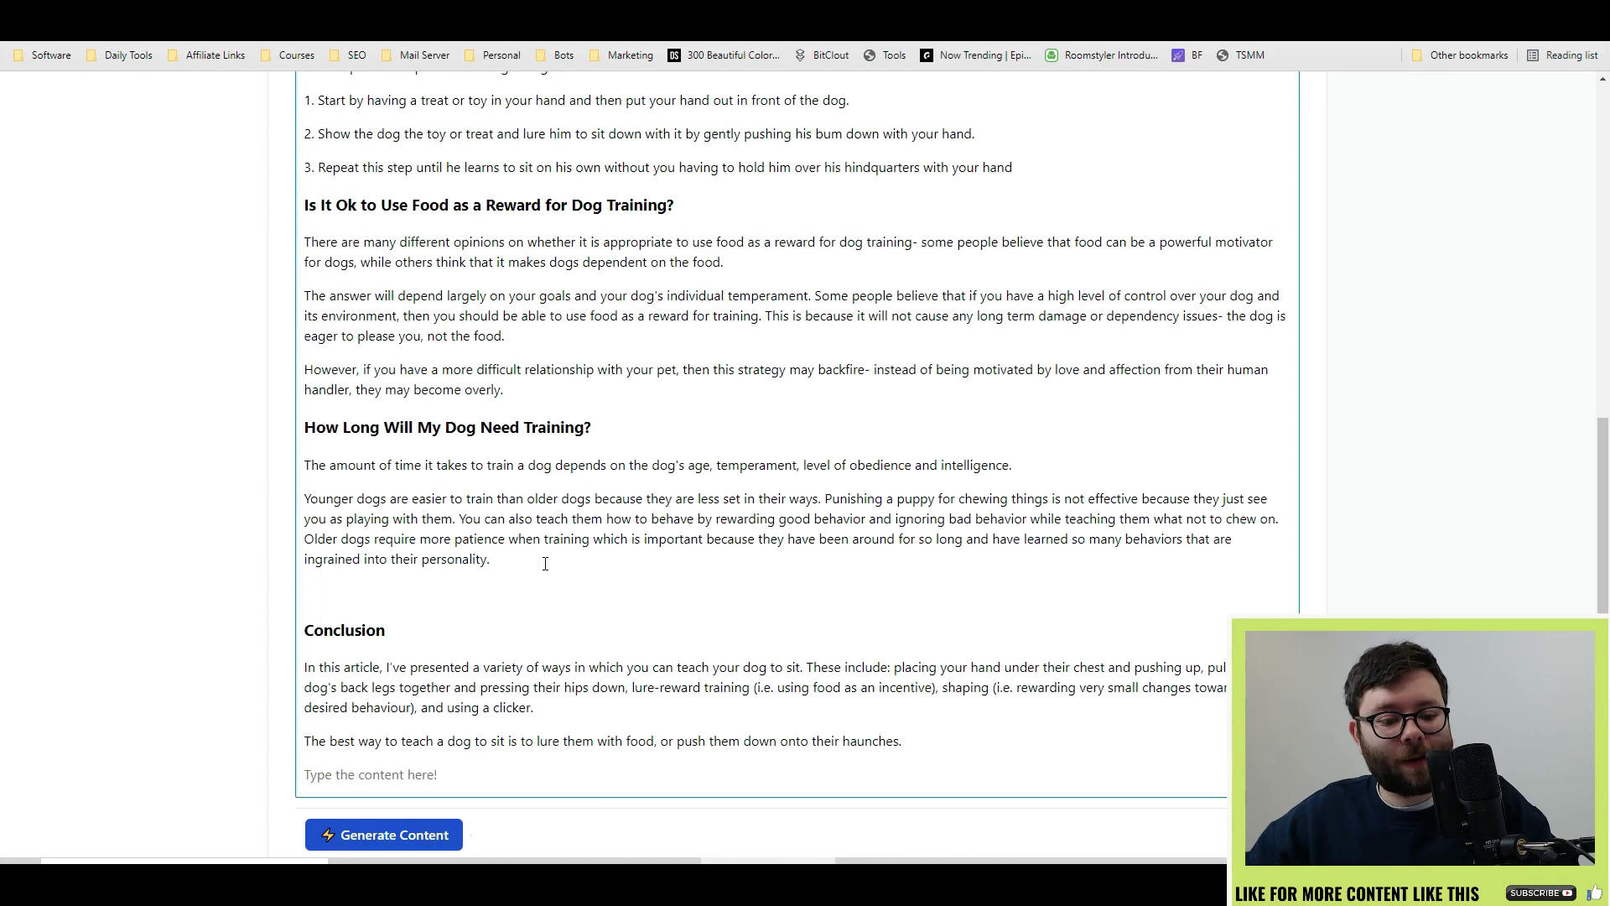
pyautogui.scroll(6, 545, 563)
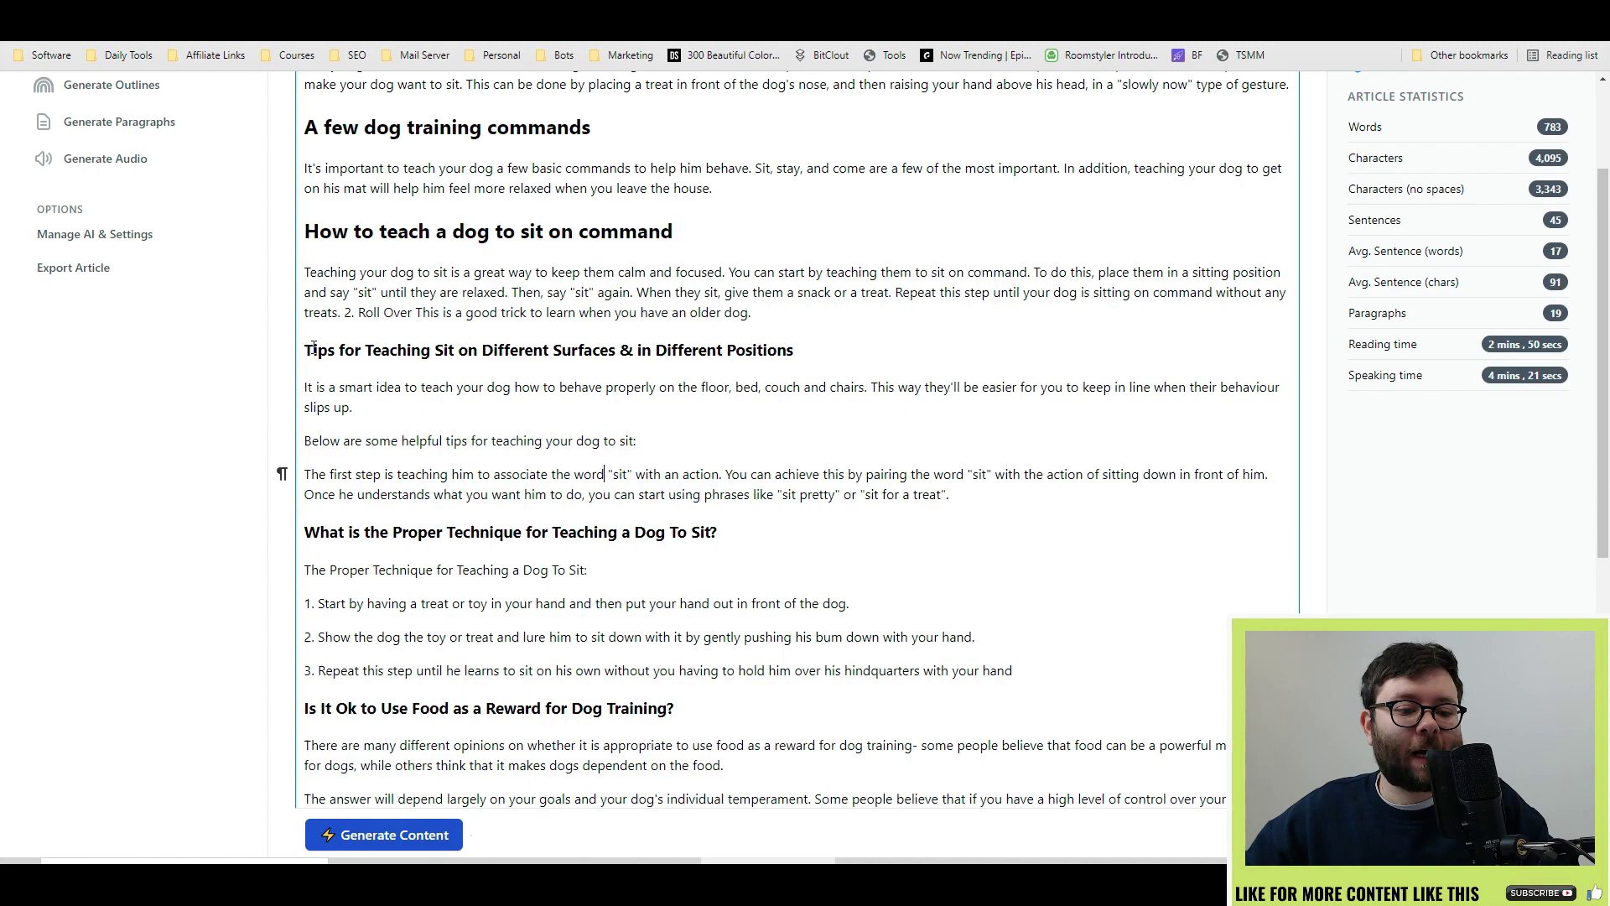
pyautogui.moveTo(313, 349); pyautogui.dragTo(960, 356)
pyautogui.click(467, 472)
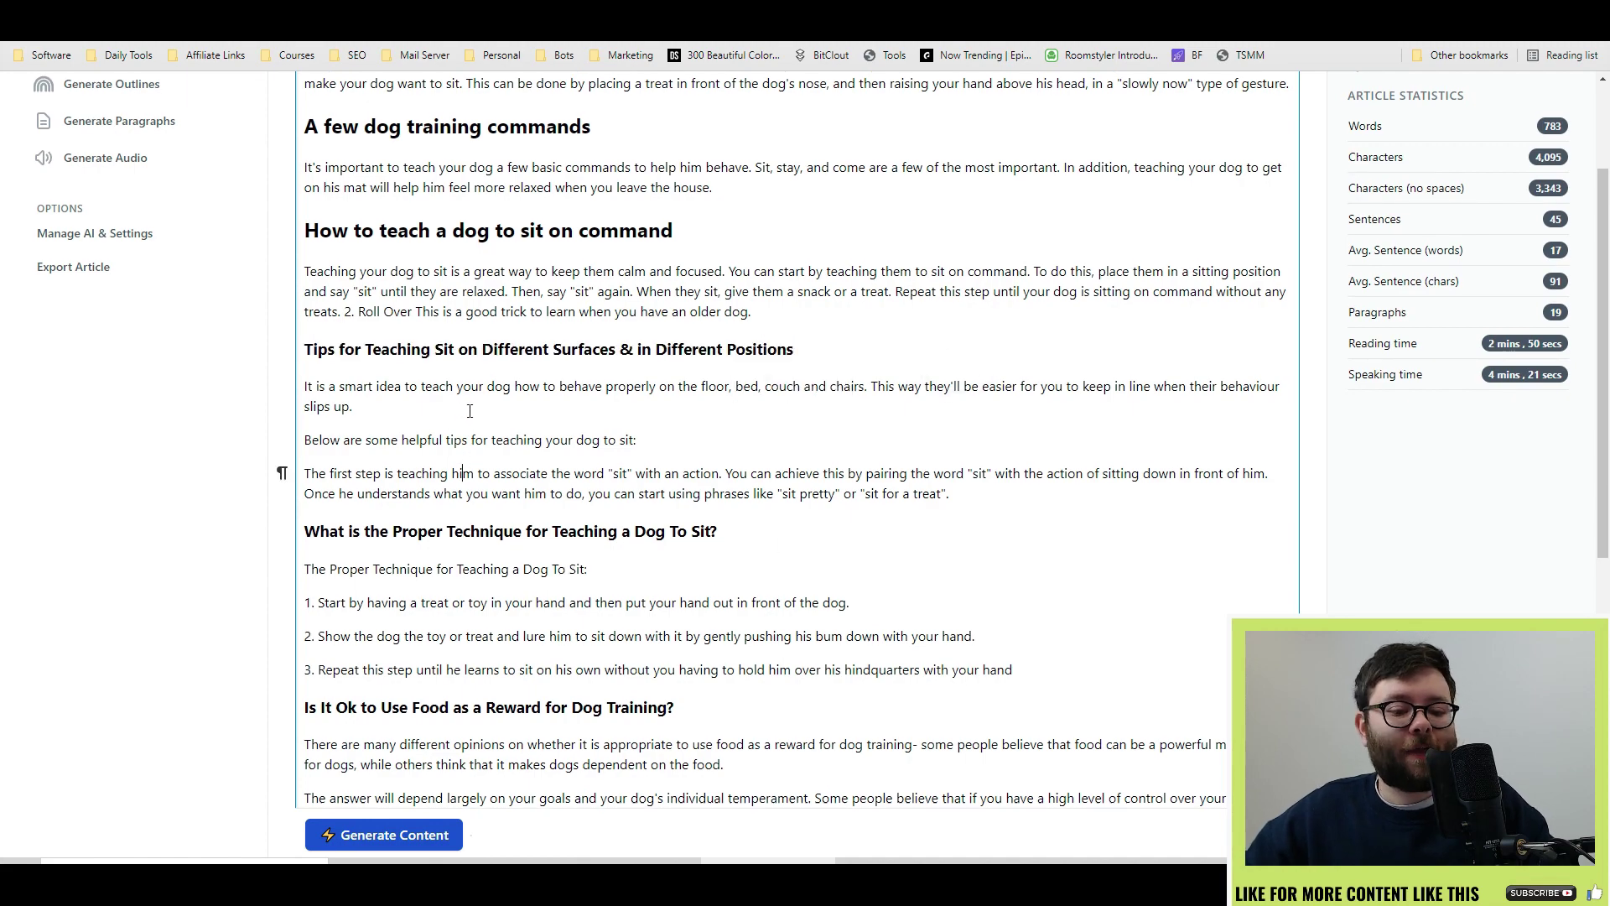
pyautogui.scroll(-5, 401, 338)
pyautogui.scroll(-2, 401, 338)
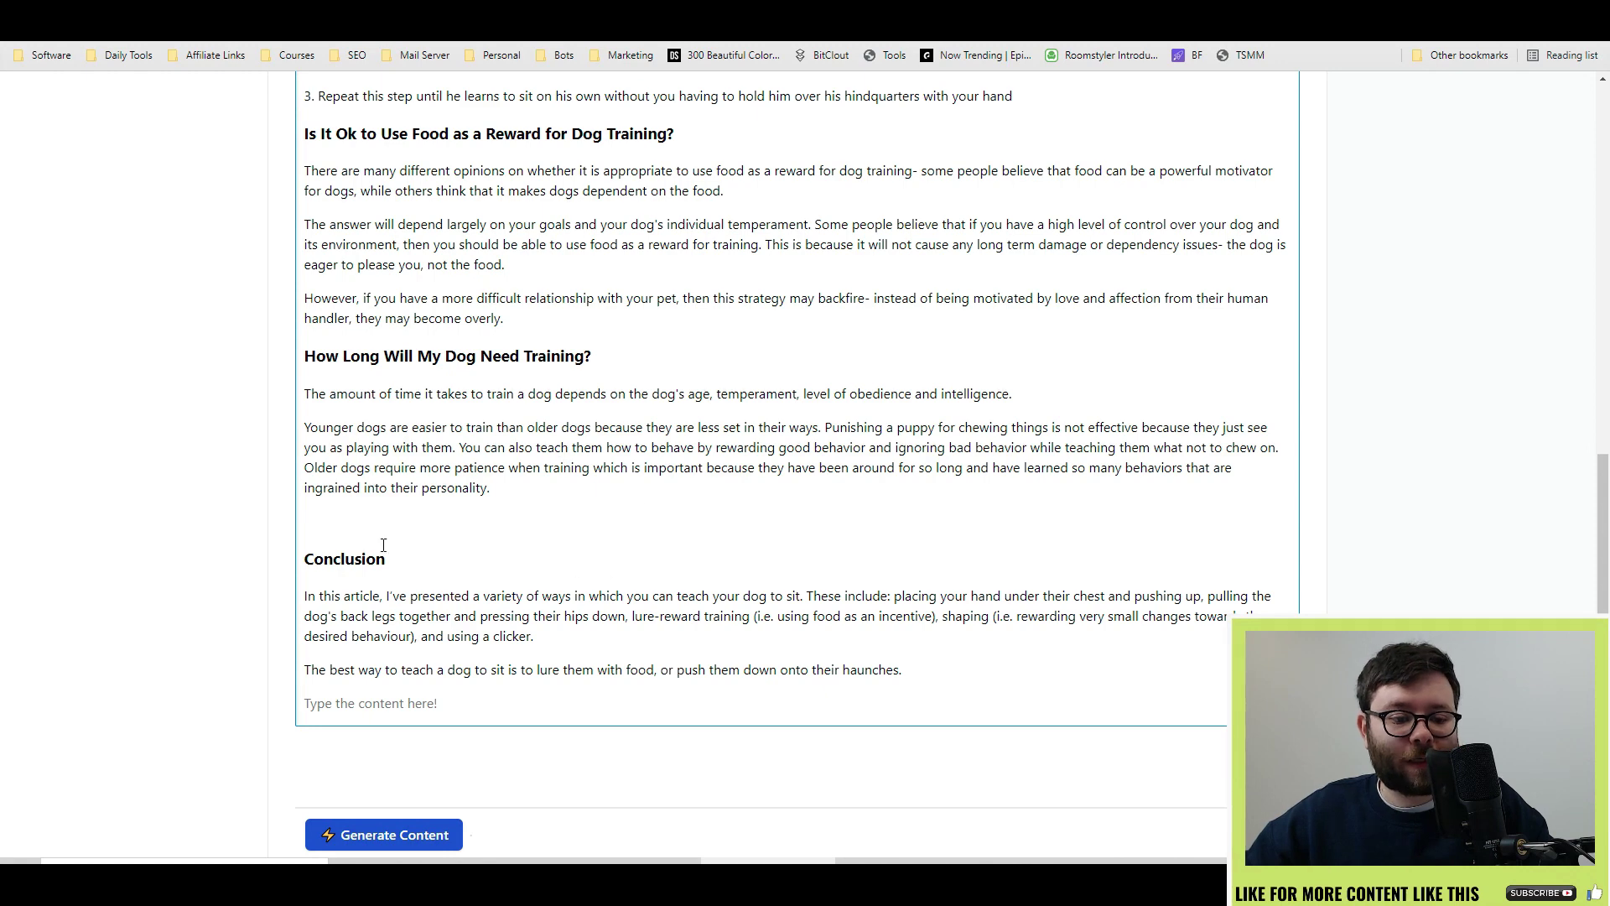
pyautogui.scroll(15, 706, 328)
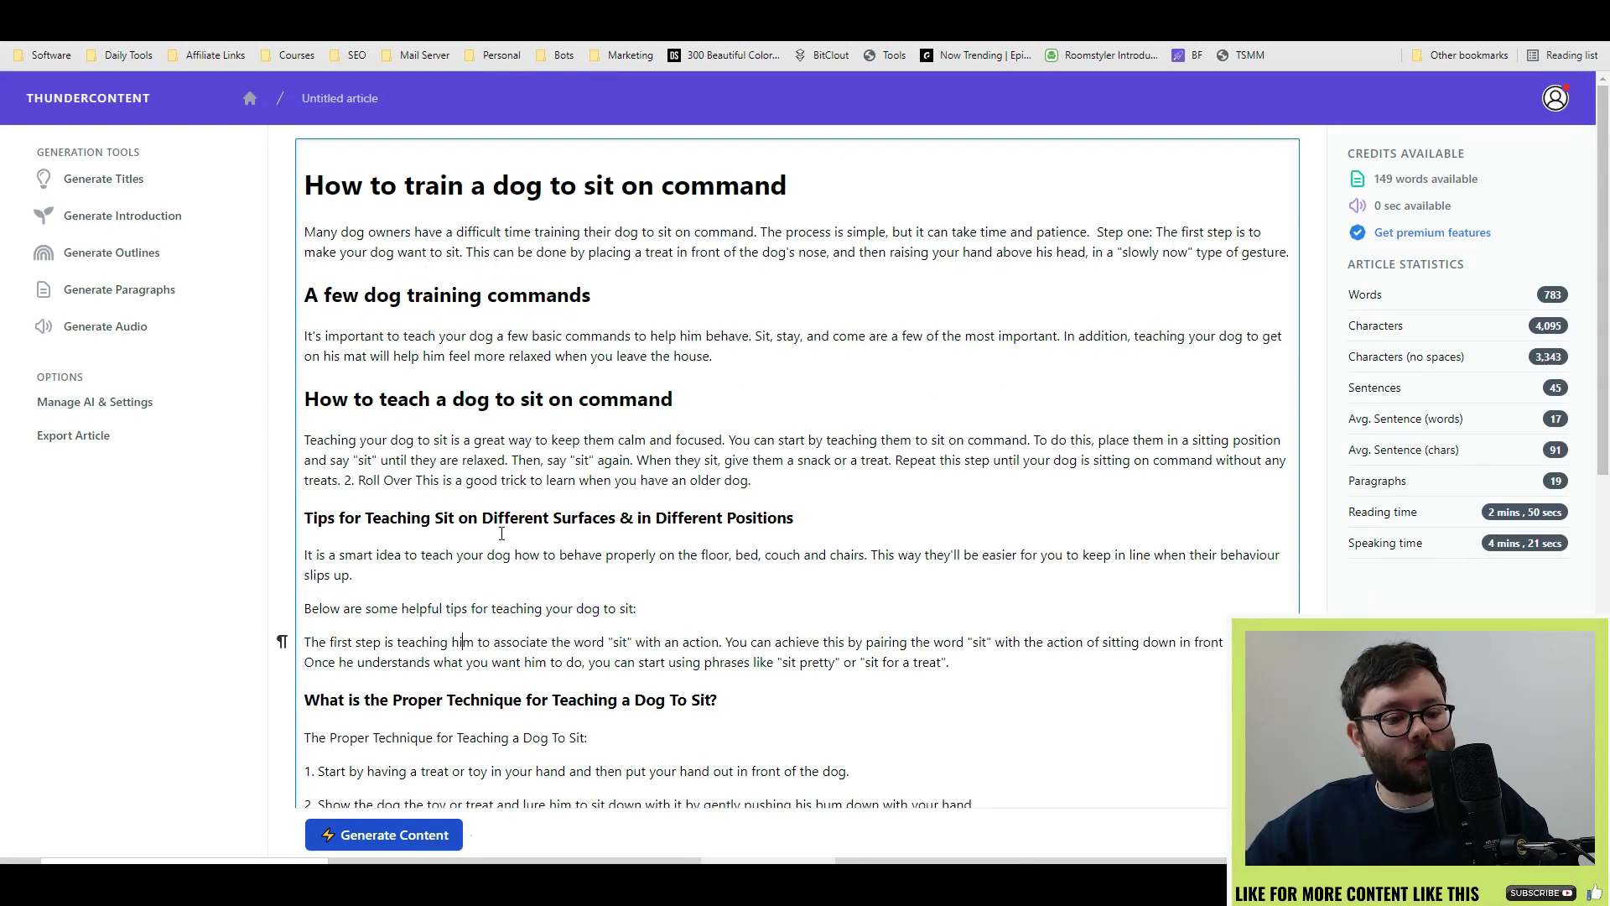
# - Review the article statistics panel, including the Avg. Sentence (chars) figure
pyautogui.click(1587, 280)
pyautogui.moveTo(1522, 304); pyautogui.dragTo(1544, 420)
pyautogui.click(1564, 371)
pyautogui.click(1550, 422)
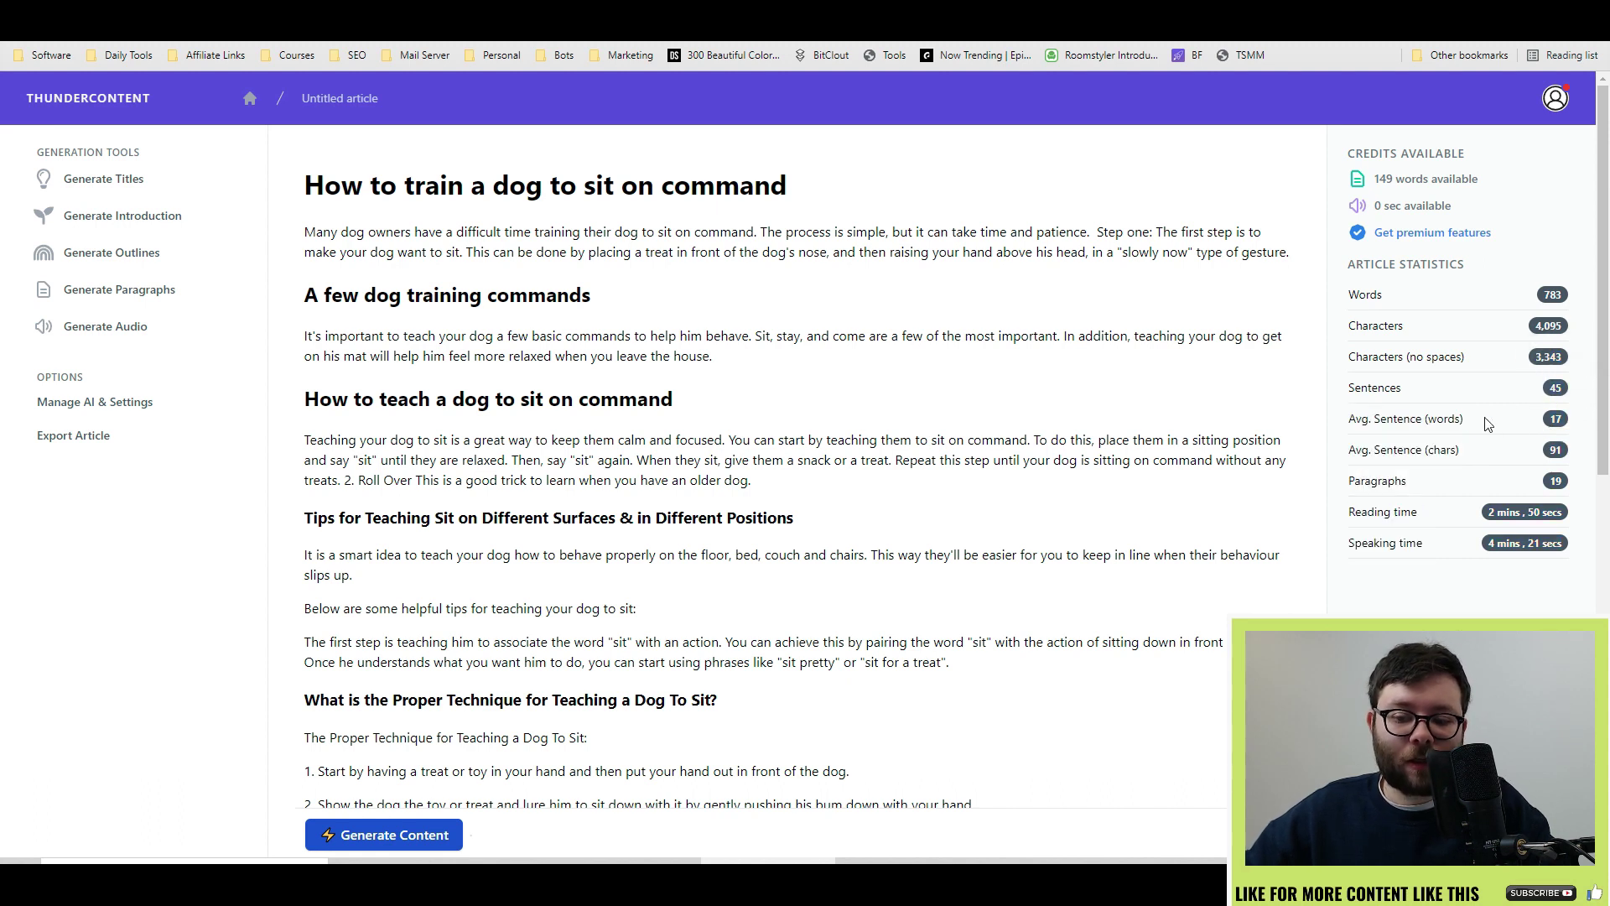
pyautogui.moveTo(1434, 447); pyautogui.dragTo(1503, 453)
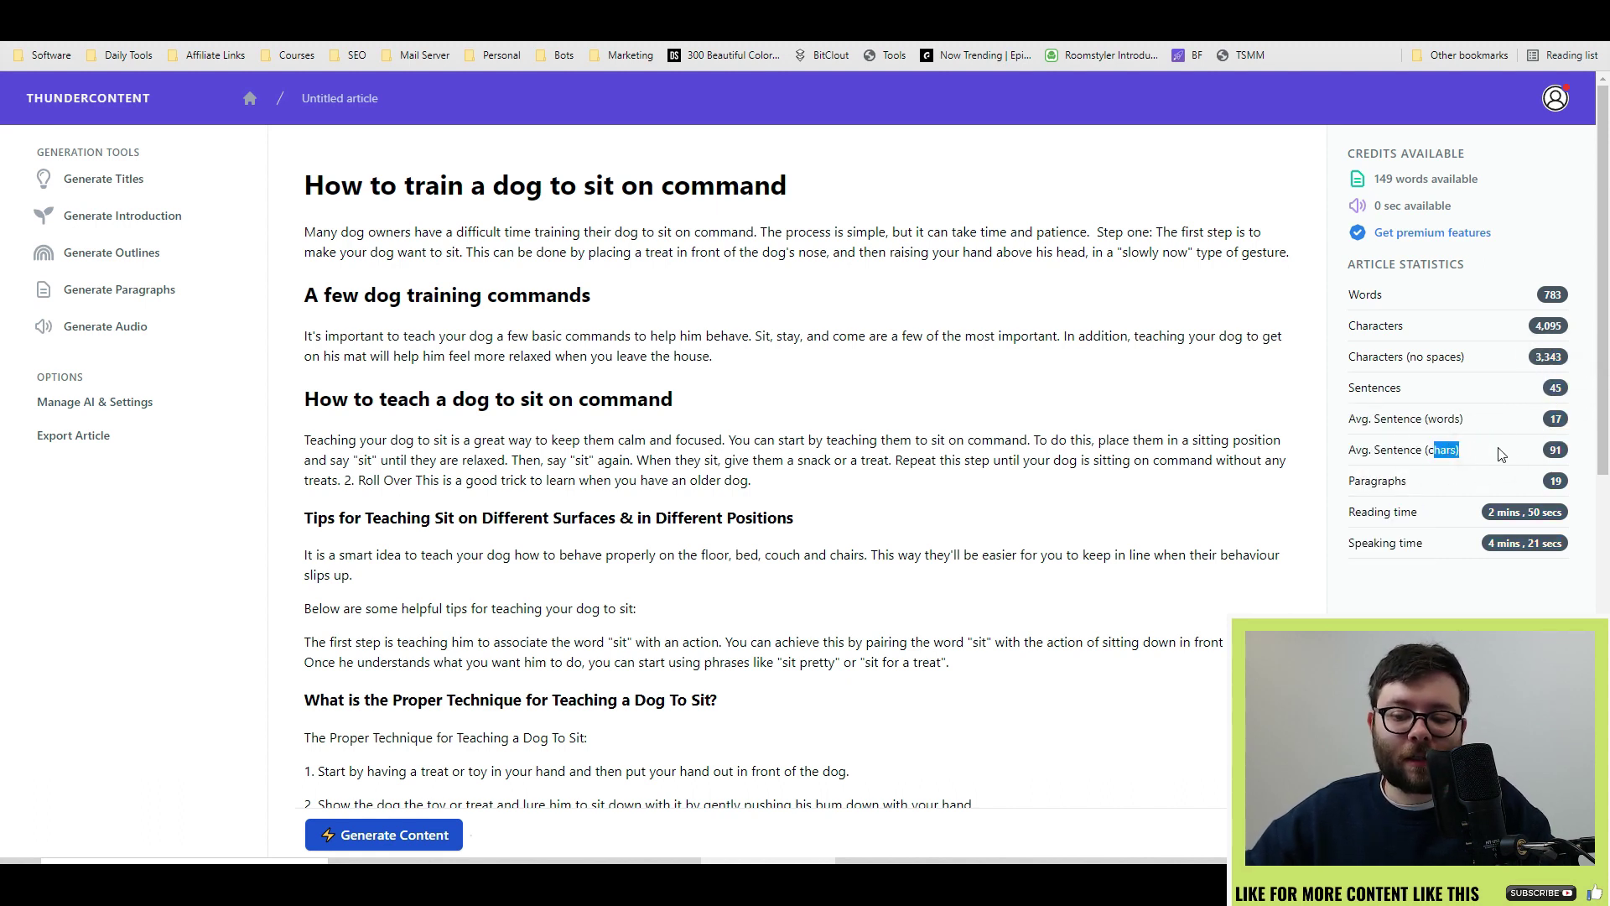
pyautogui.click(1430, 493)
pyautogui.click(1459, 513)
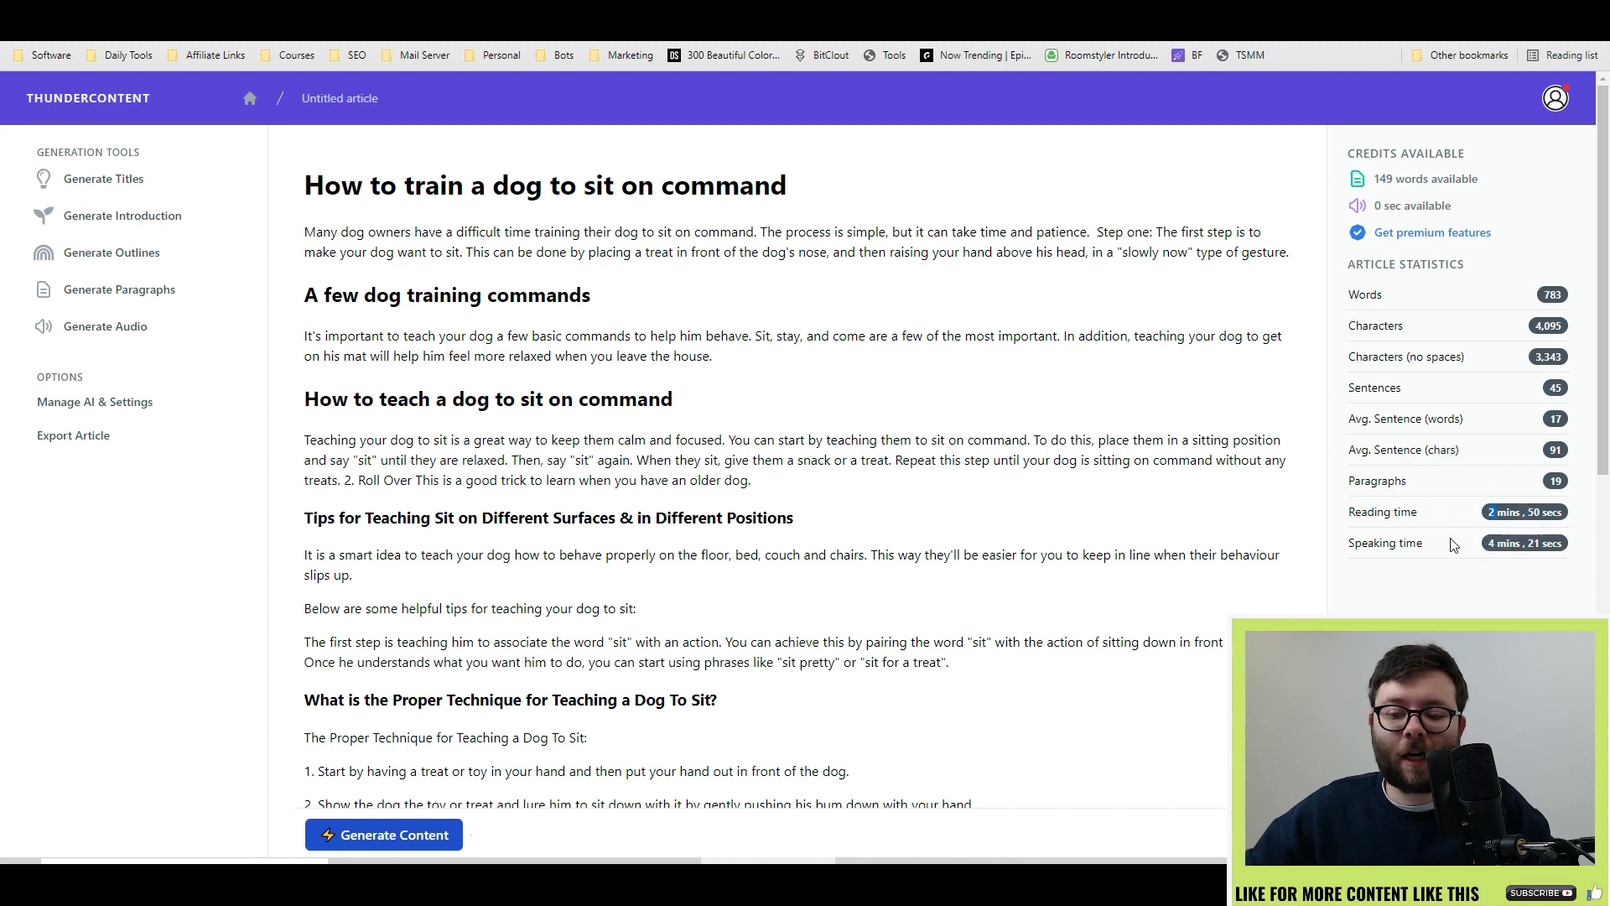
pyautogui.click(1451, 541)
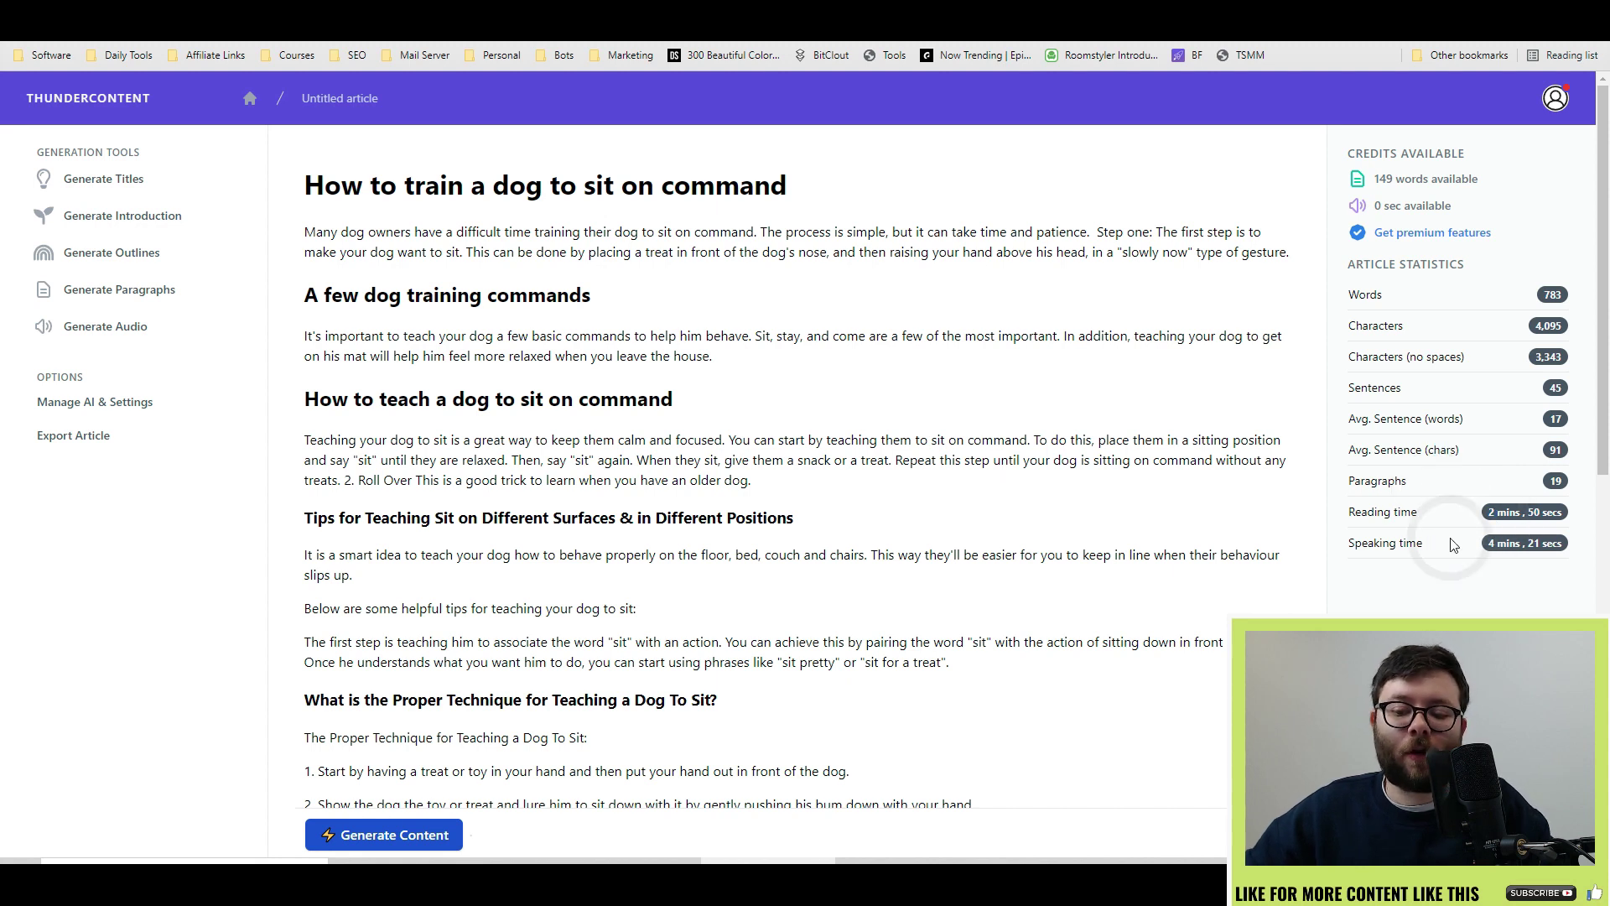
# - Open the audio generation options and select the whole article text
pyautogui.click(72, 340)
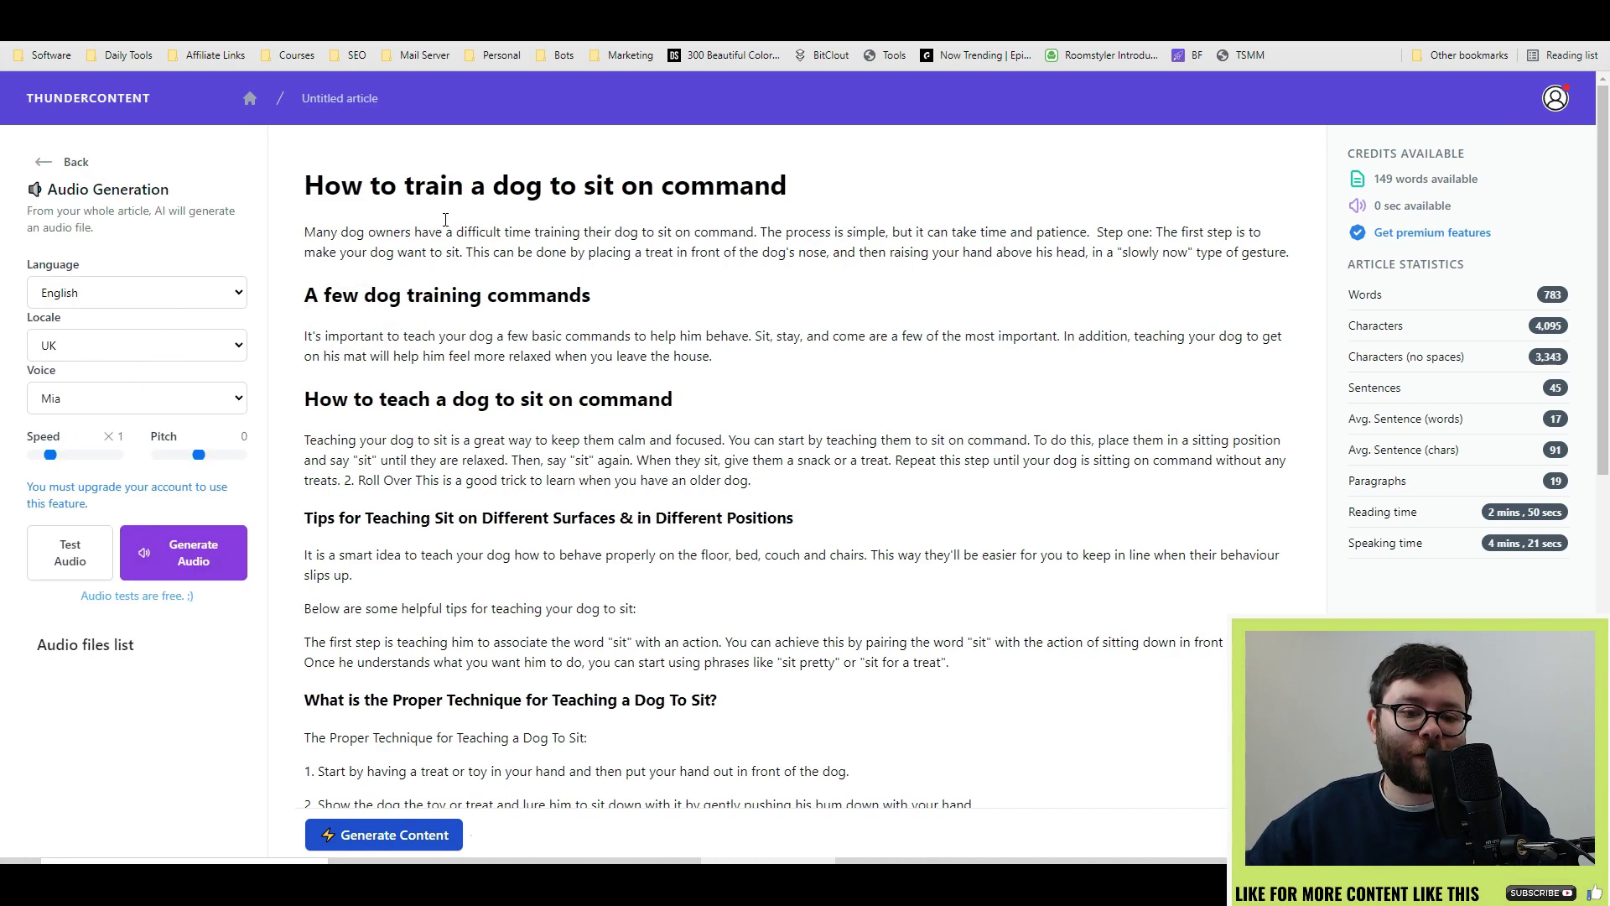
pyautogui.hotkey('ctrl', 'a')
pyautogui.scroll(-2, 445, 220)
pyautogui.scroll(2, 446, 219)
pyautogui.click(165, 384)
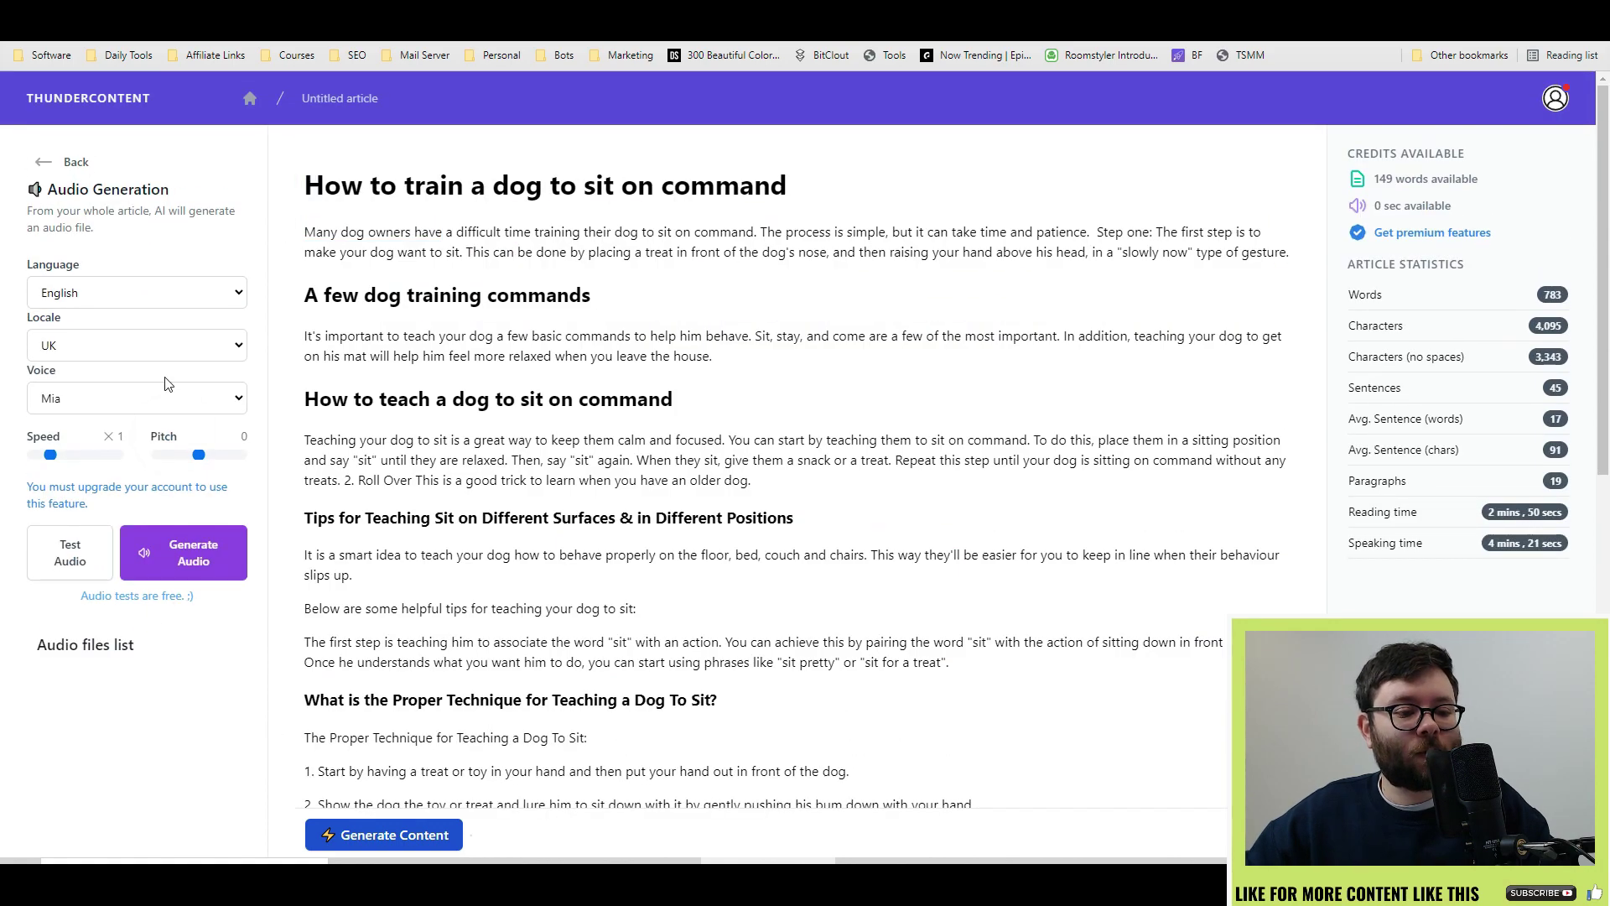
# - Set narration to English, UK locale, voice Mia at 1.25× speed and generate the audio
pyautogui.click(137, 295)
pyautogui.click(140, 300)
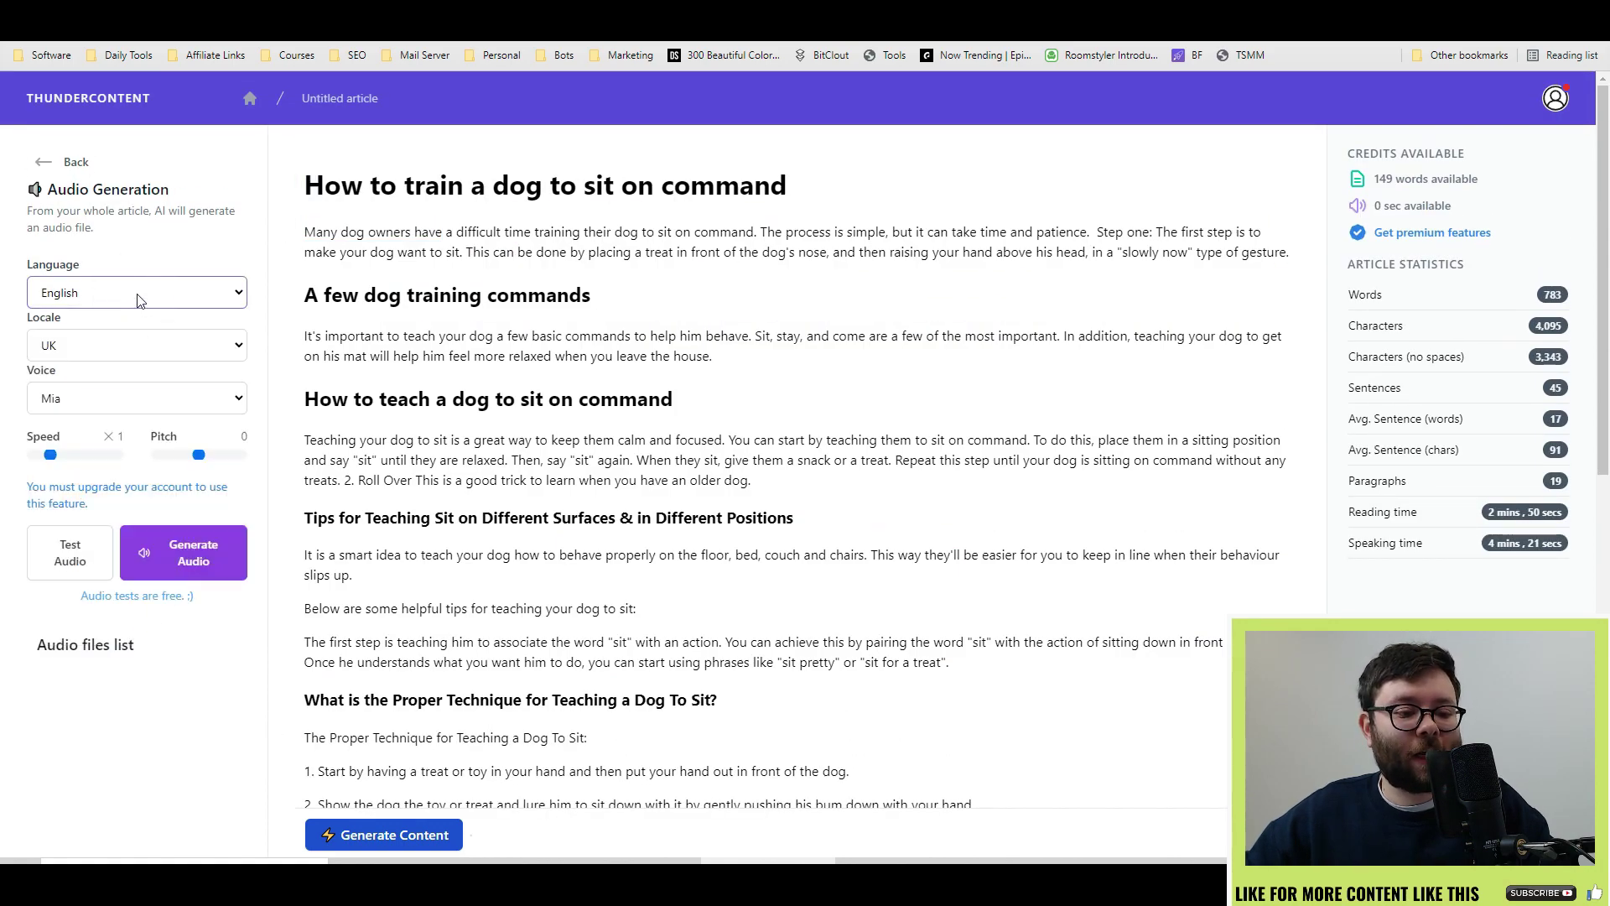
pyautogui.click(139, 358)
pyautogui.click(139, 359)
pyautogui.click(140, 400)
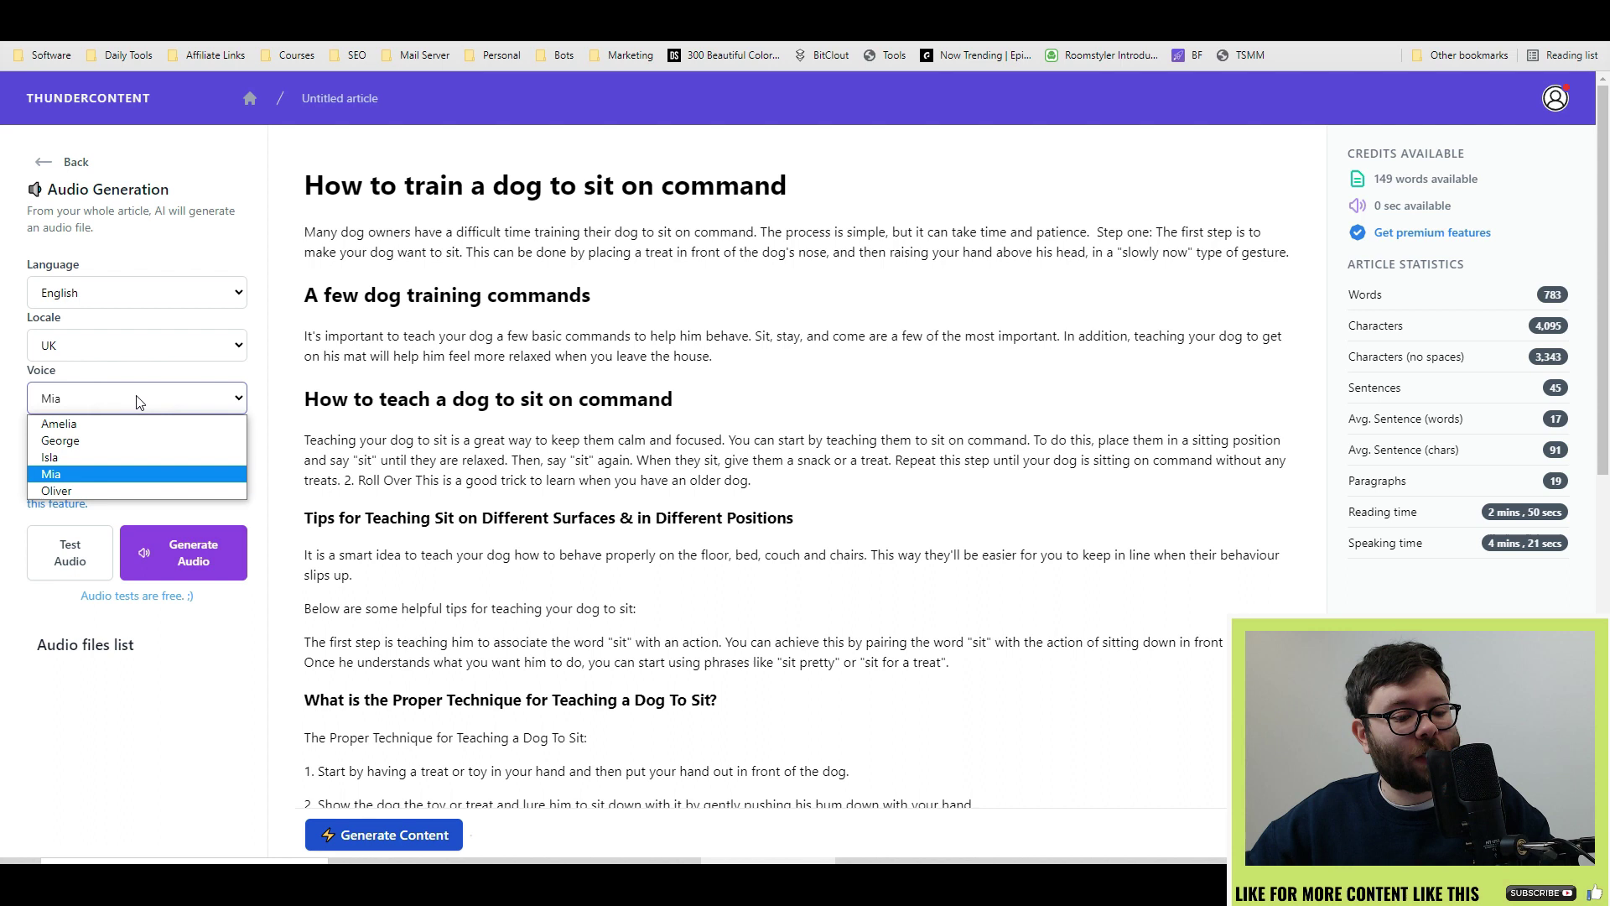
pyautogui.click(138, 401)
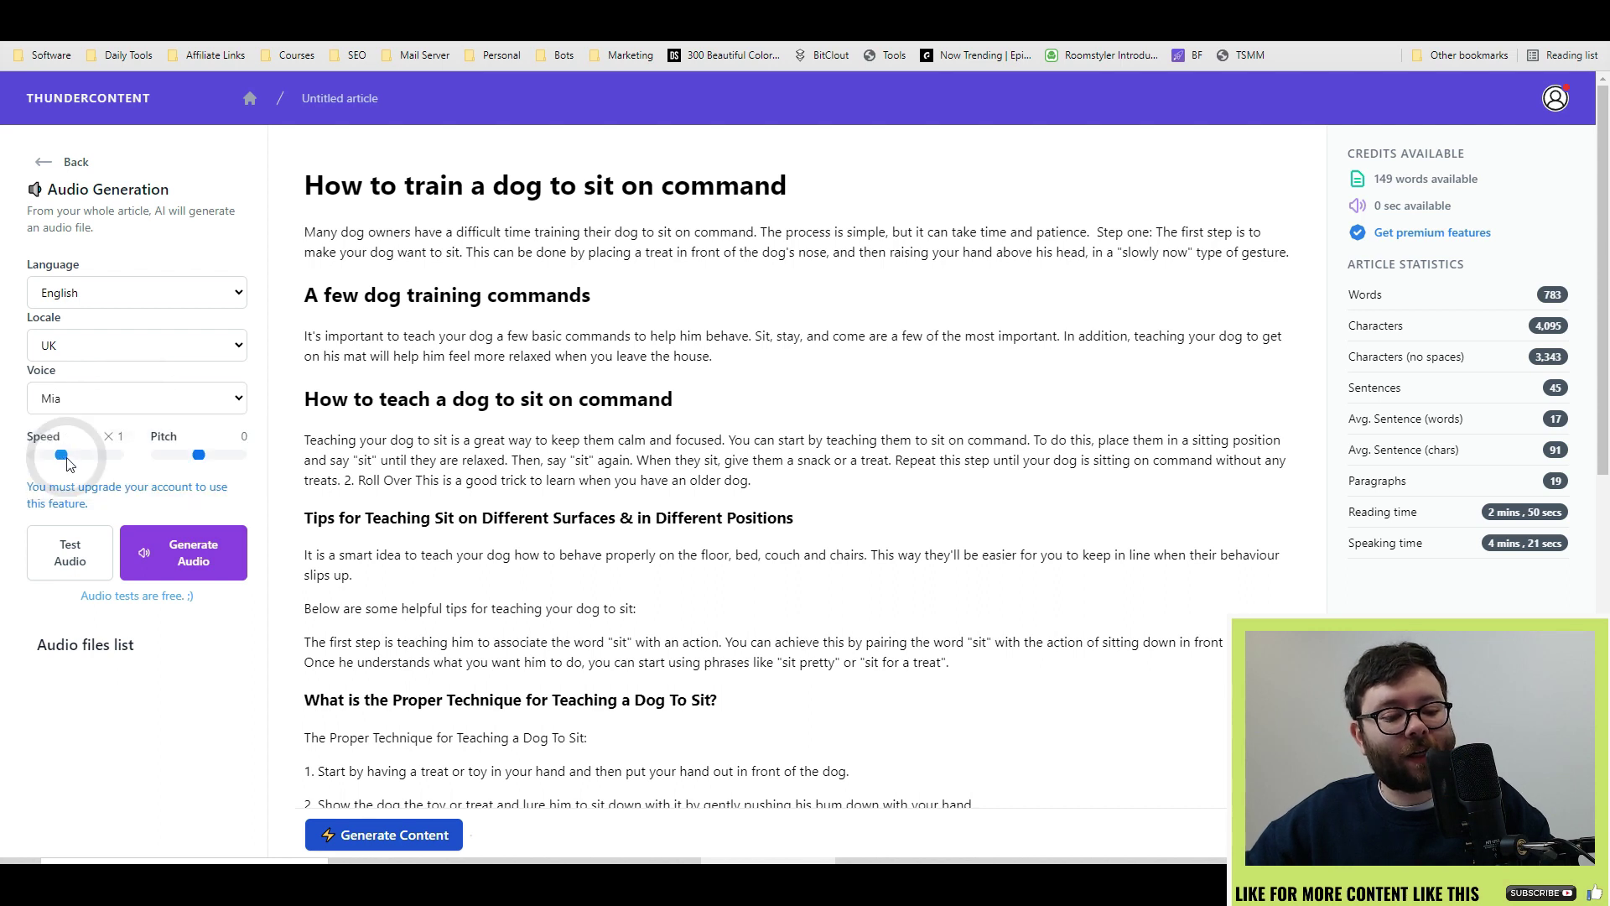
pyautogui.moveTo(50, 455)
pyautogui.mouseDown()
pyautogui.moveTo(71, 457)
pyautogui.moveTo(56, 457)
pyautogui.mouseUp()
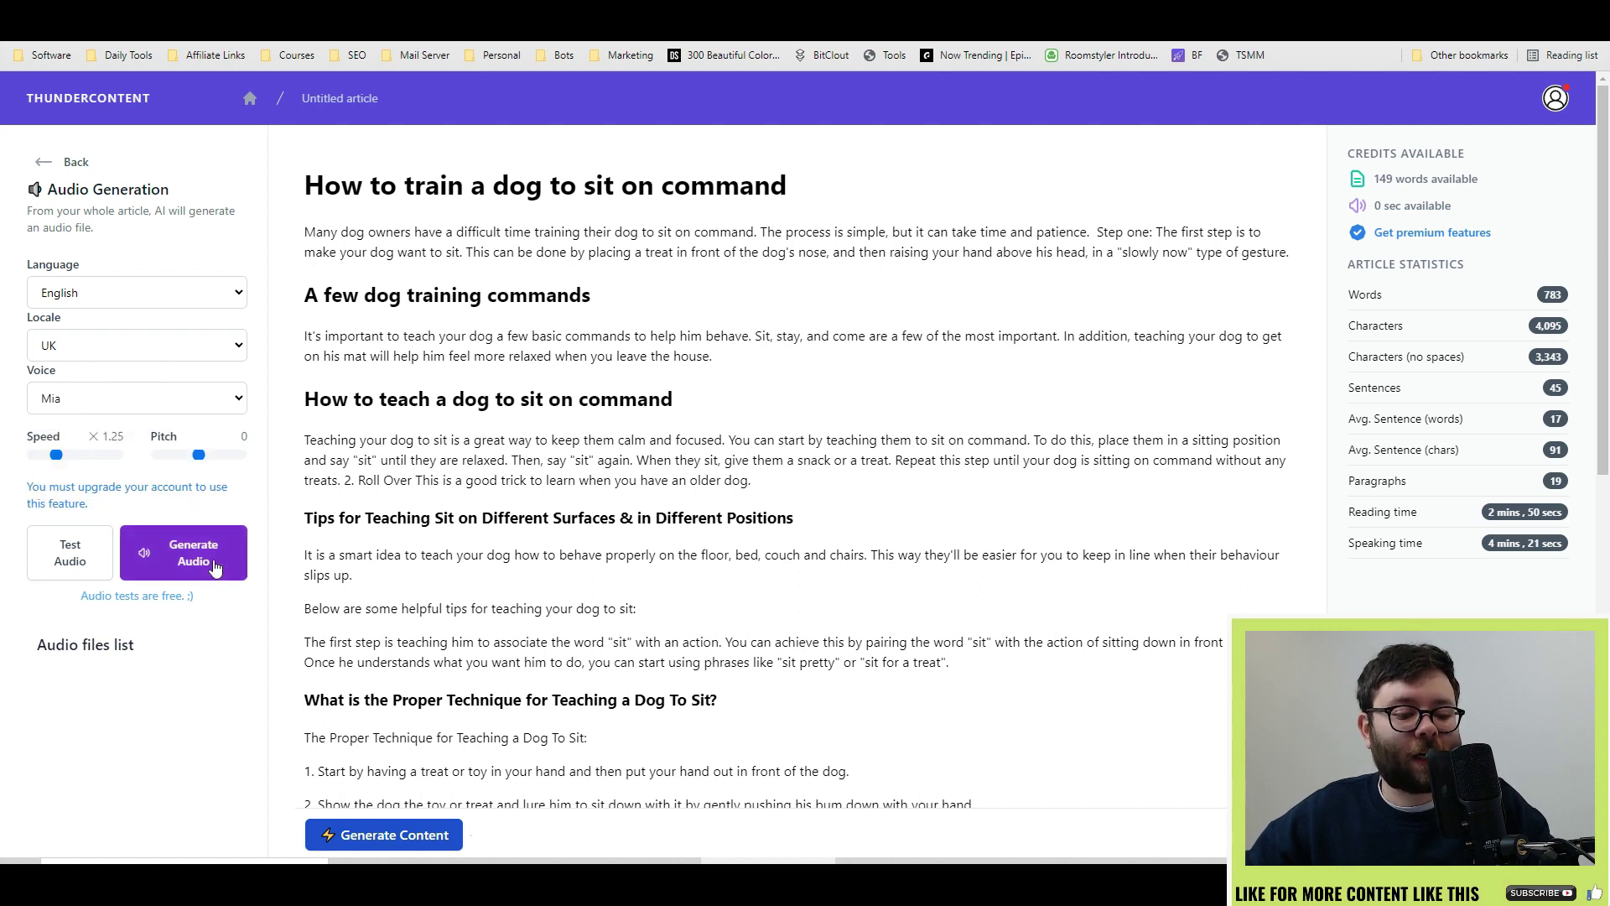
pyautogui.scroll(-3, 214, 568)
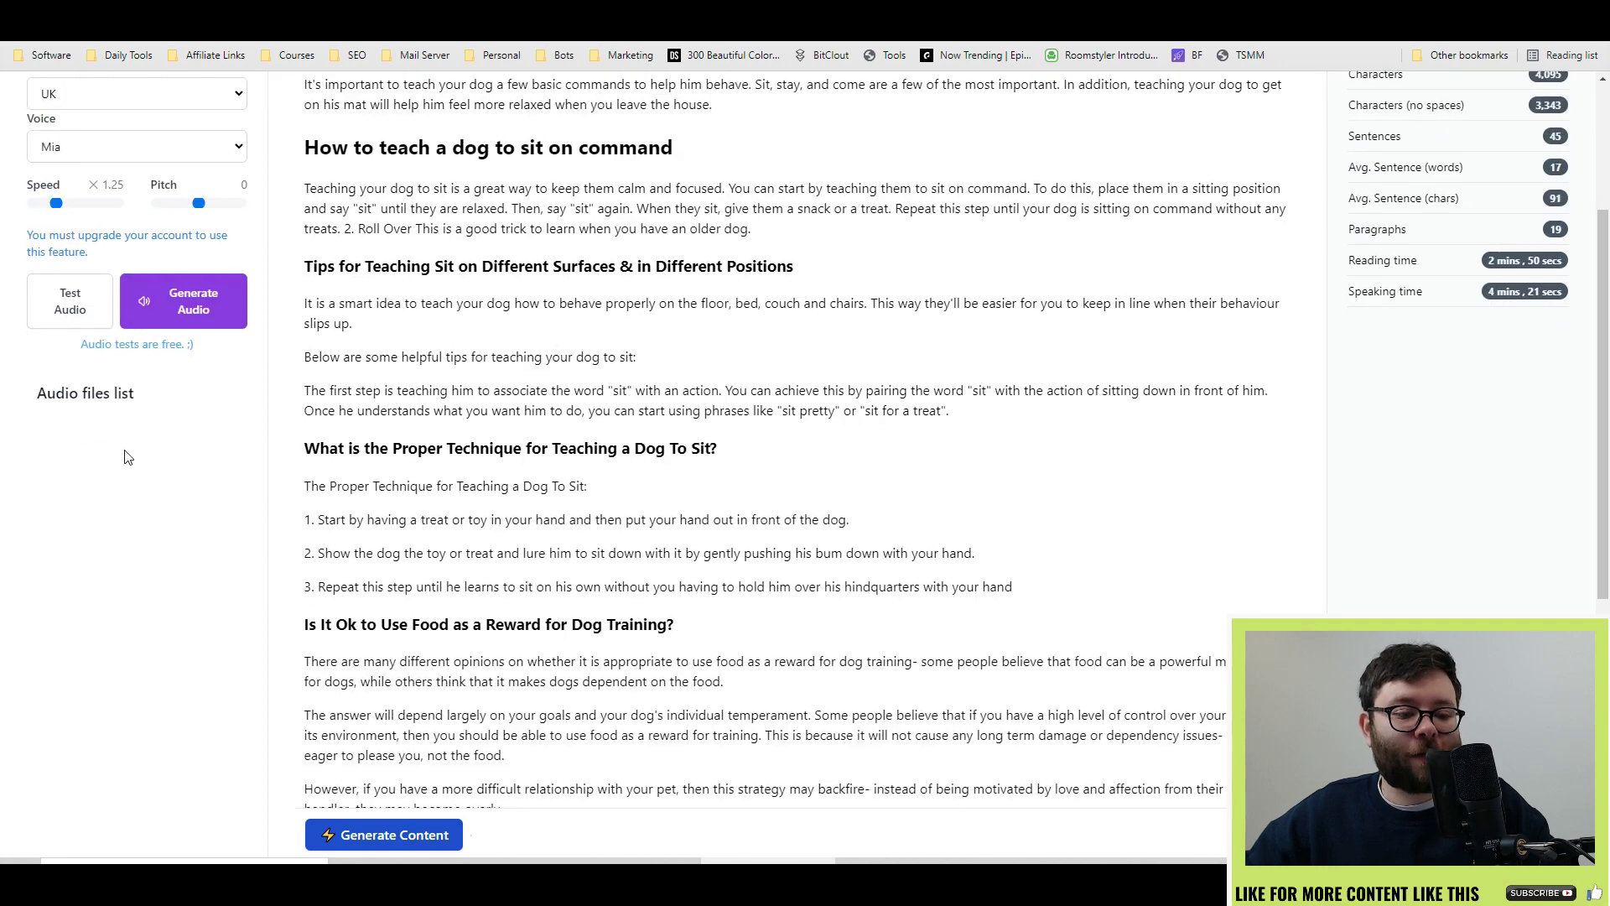
pyautogui.click(124, 518)
pyautogui.scroll(-1, 126, 637)
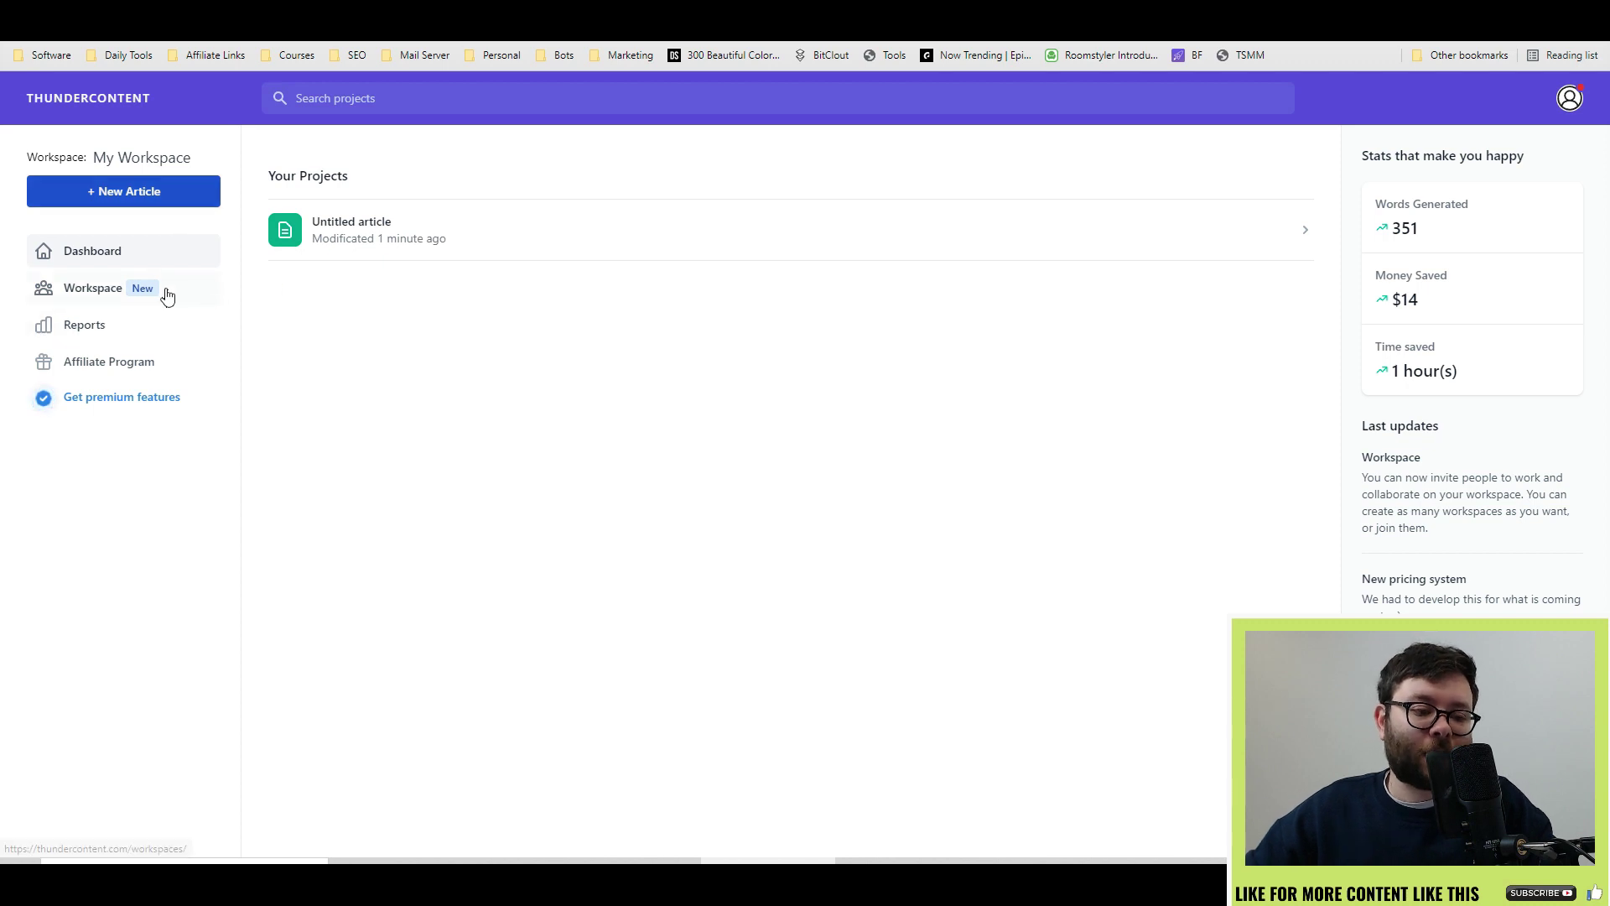
# - Add a new workspace named 'marketing', then go to the Reports page
pyautogui.click(120, 289)
pyautogui.click(422, 261)
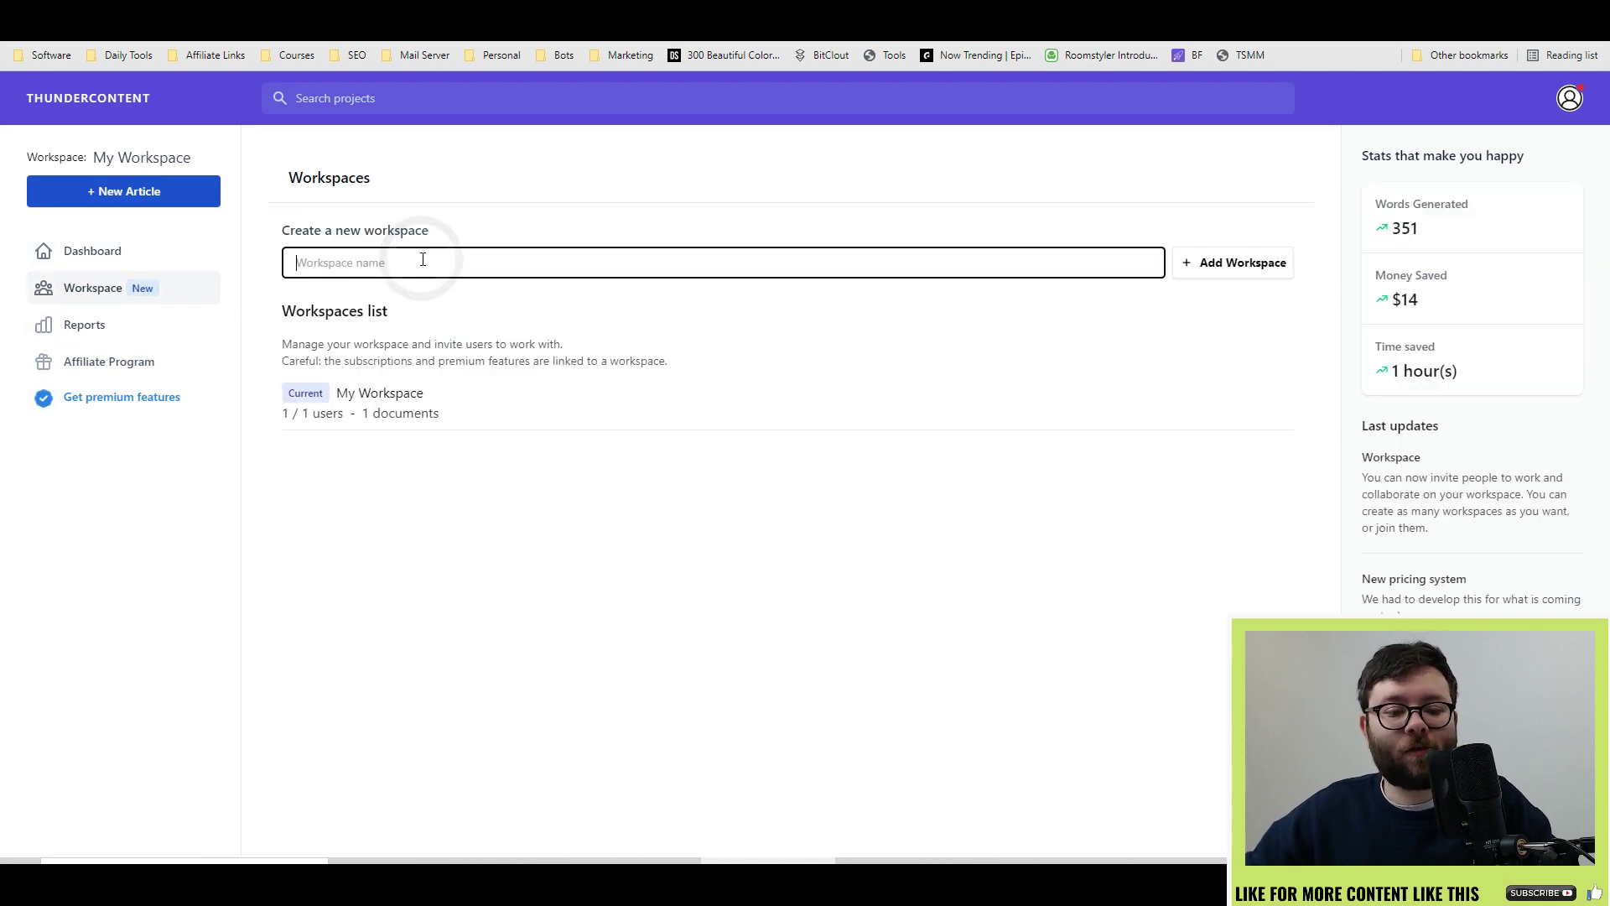
pyautogui.write('marketing')
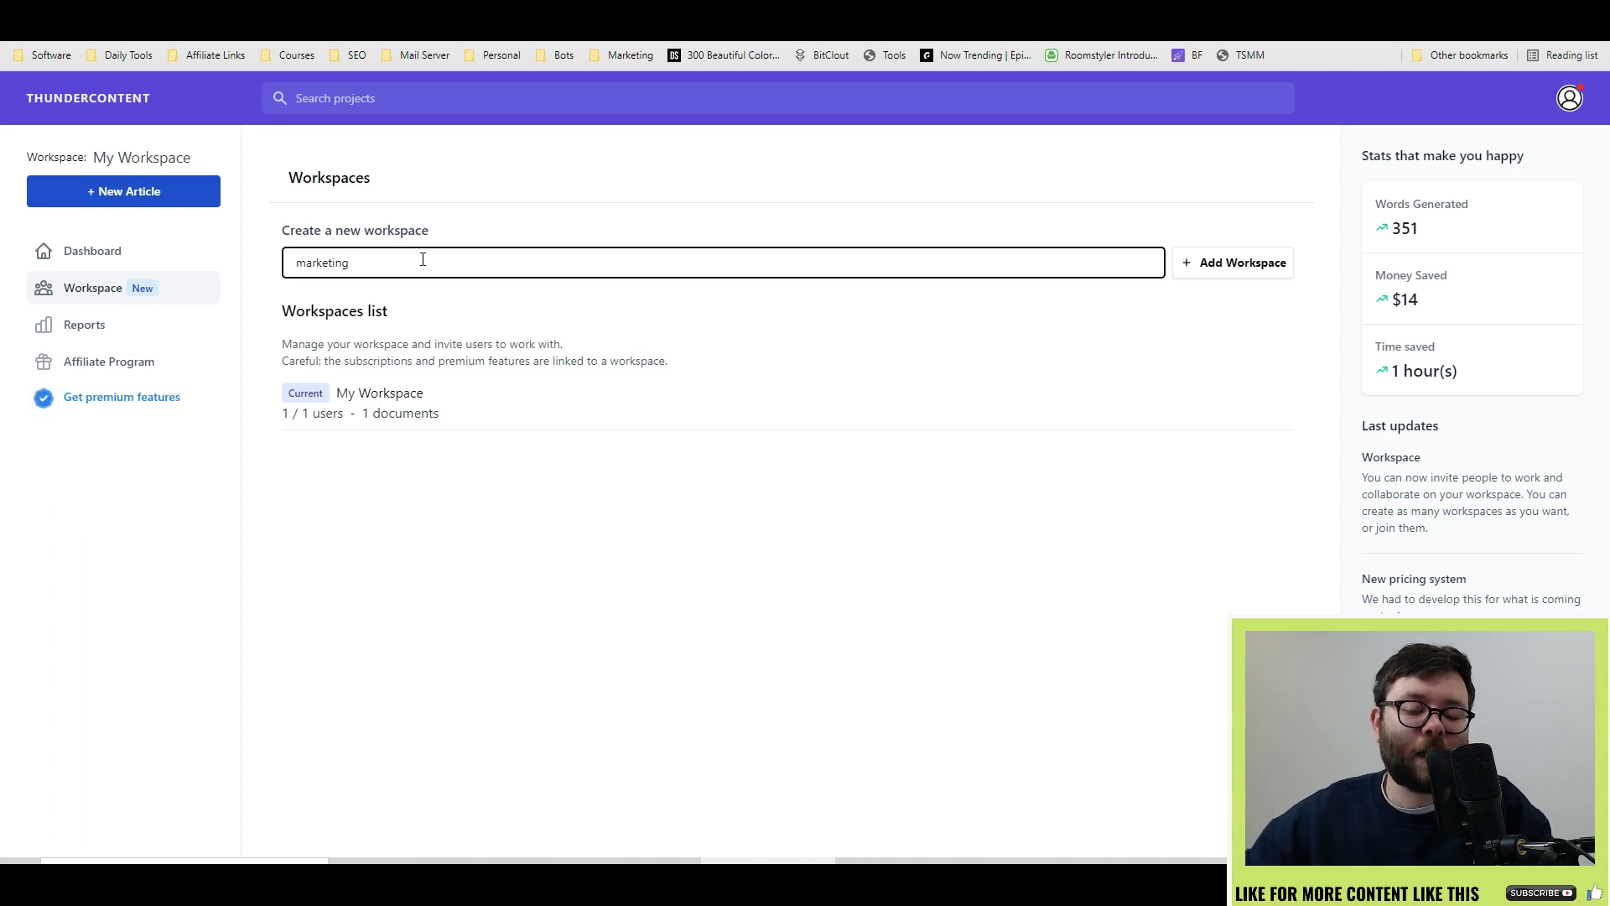
pyautogui.click(727, 265)
pyautogui.click(1224, 258)
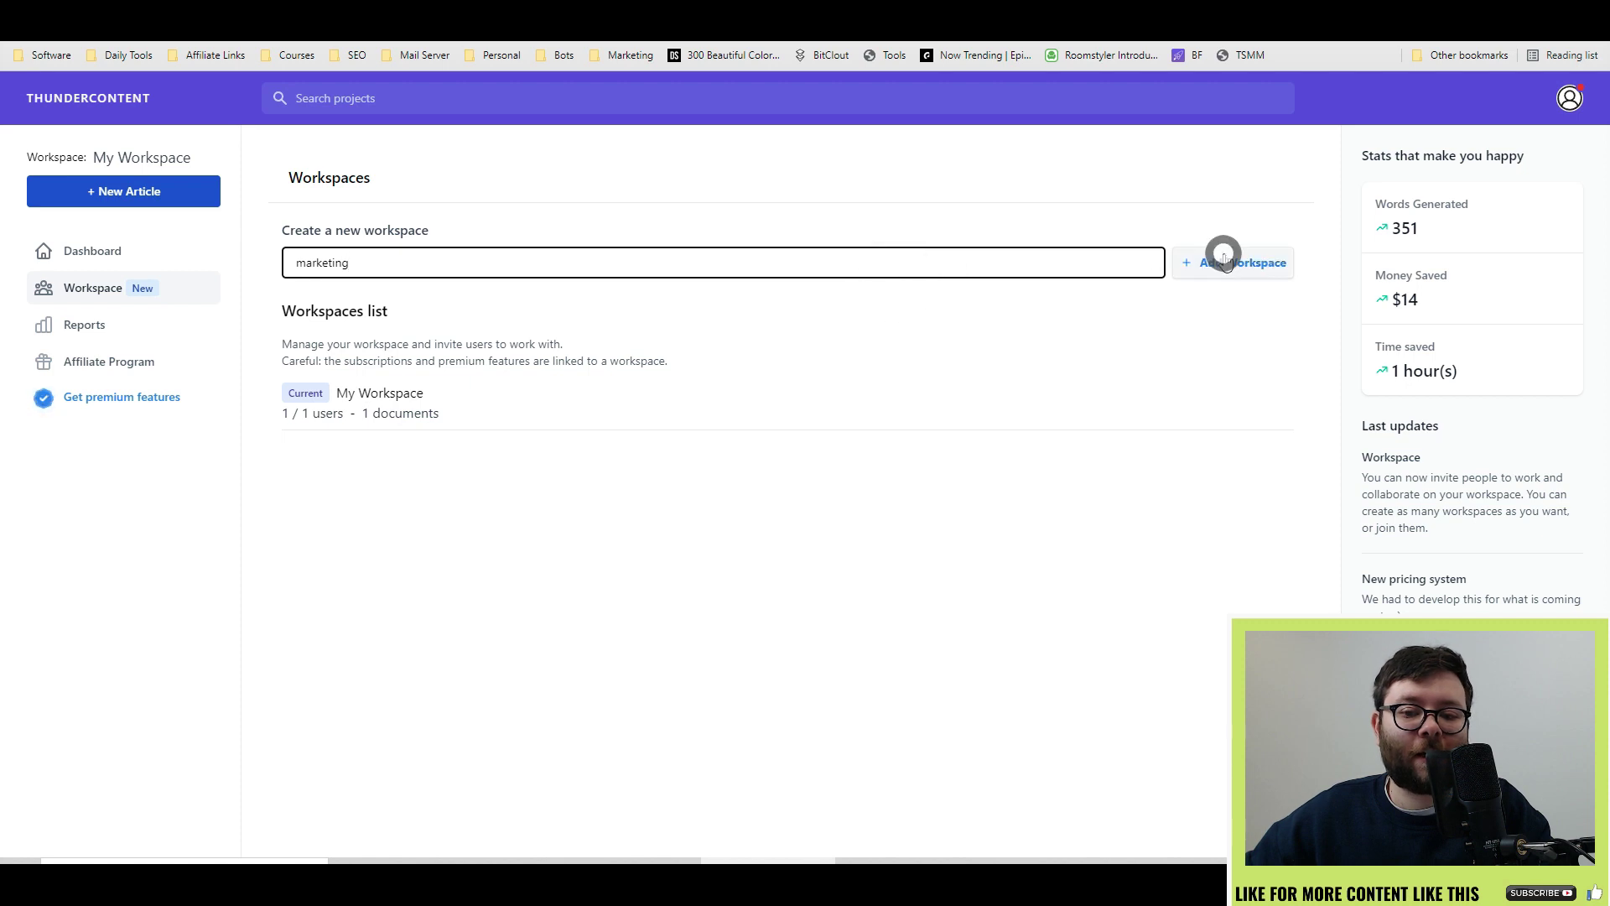
pyautogui.doubleClick(357, 392)
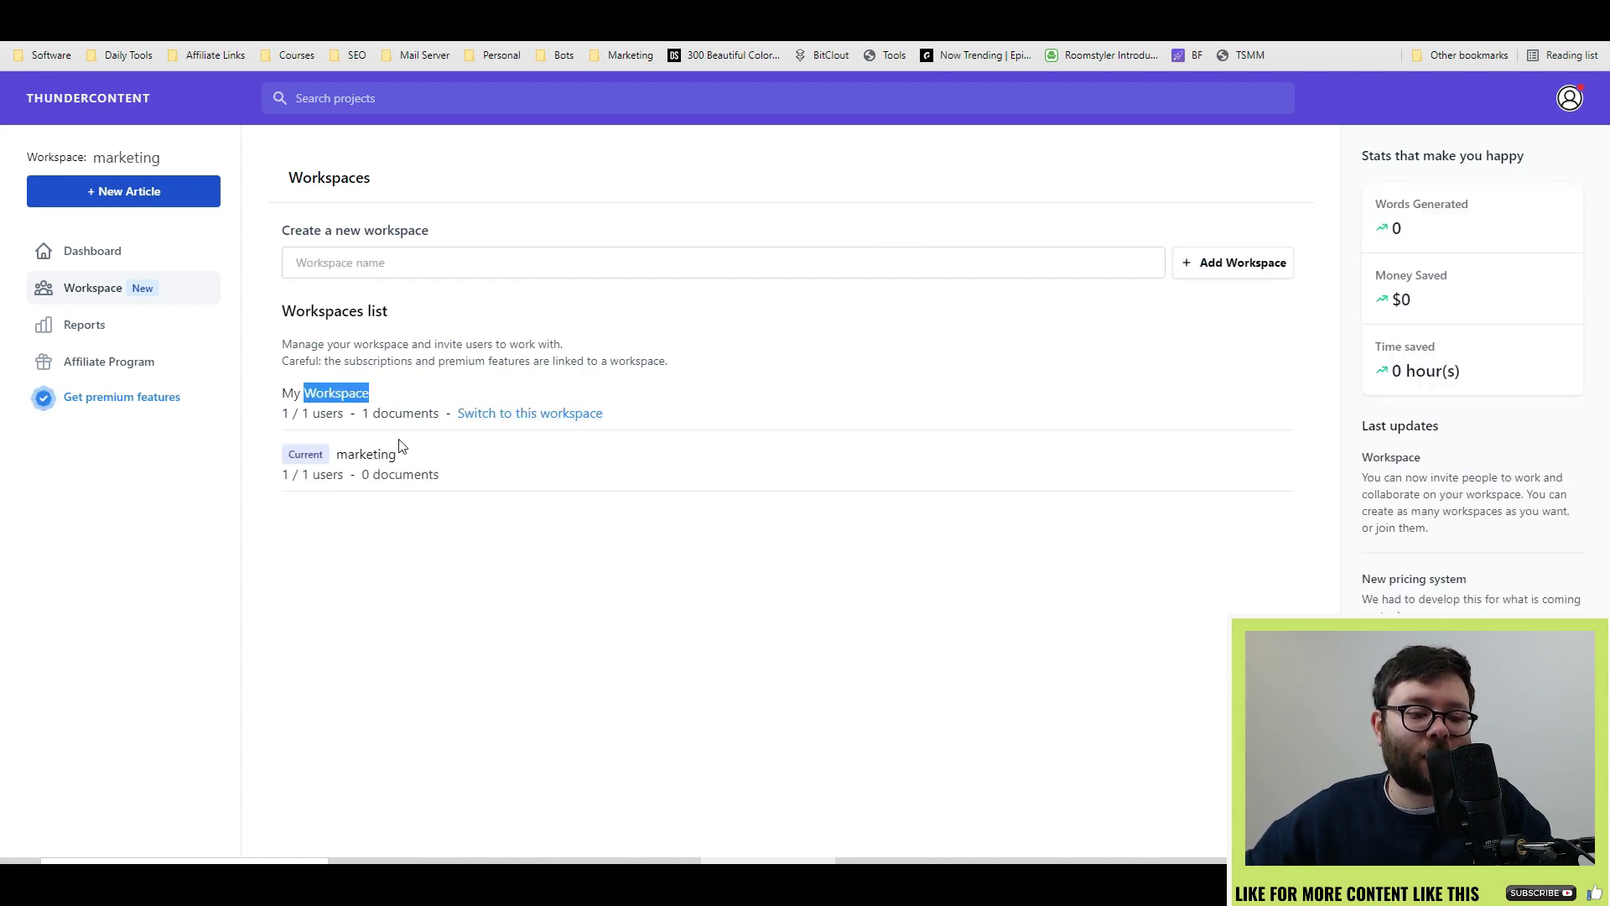
pyautogui.click(84, 324)
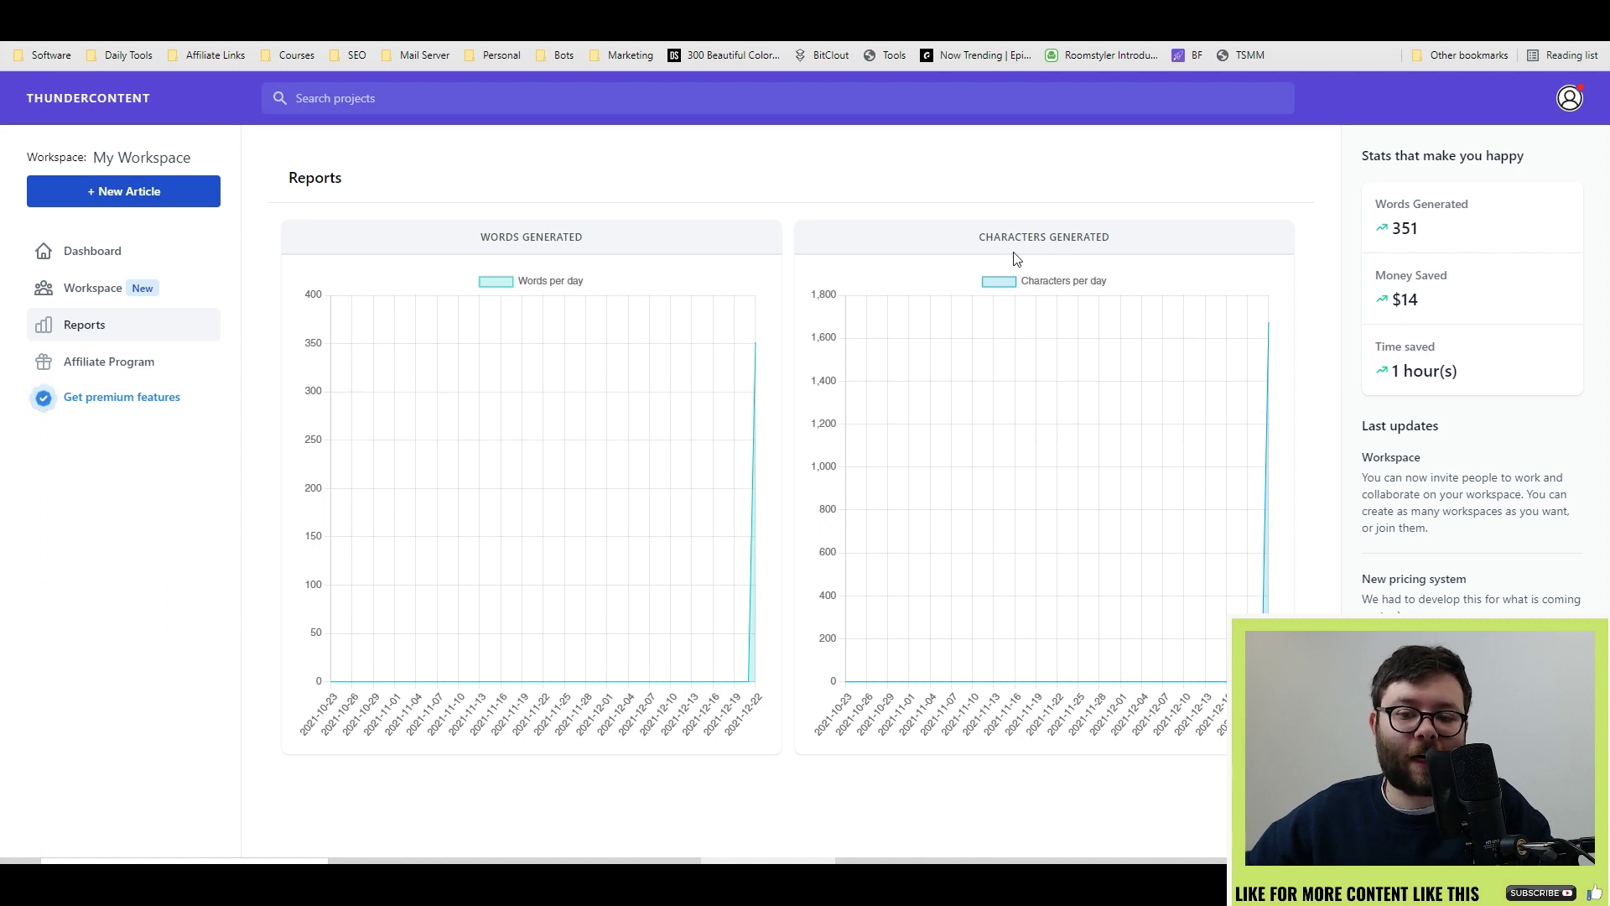
# - Highlight the Words Generated total of 351 on the Reports page
pyautogui.moveTo(1386, 204); pyautogui.dragTo(1464, 205)
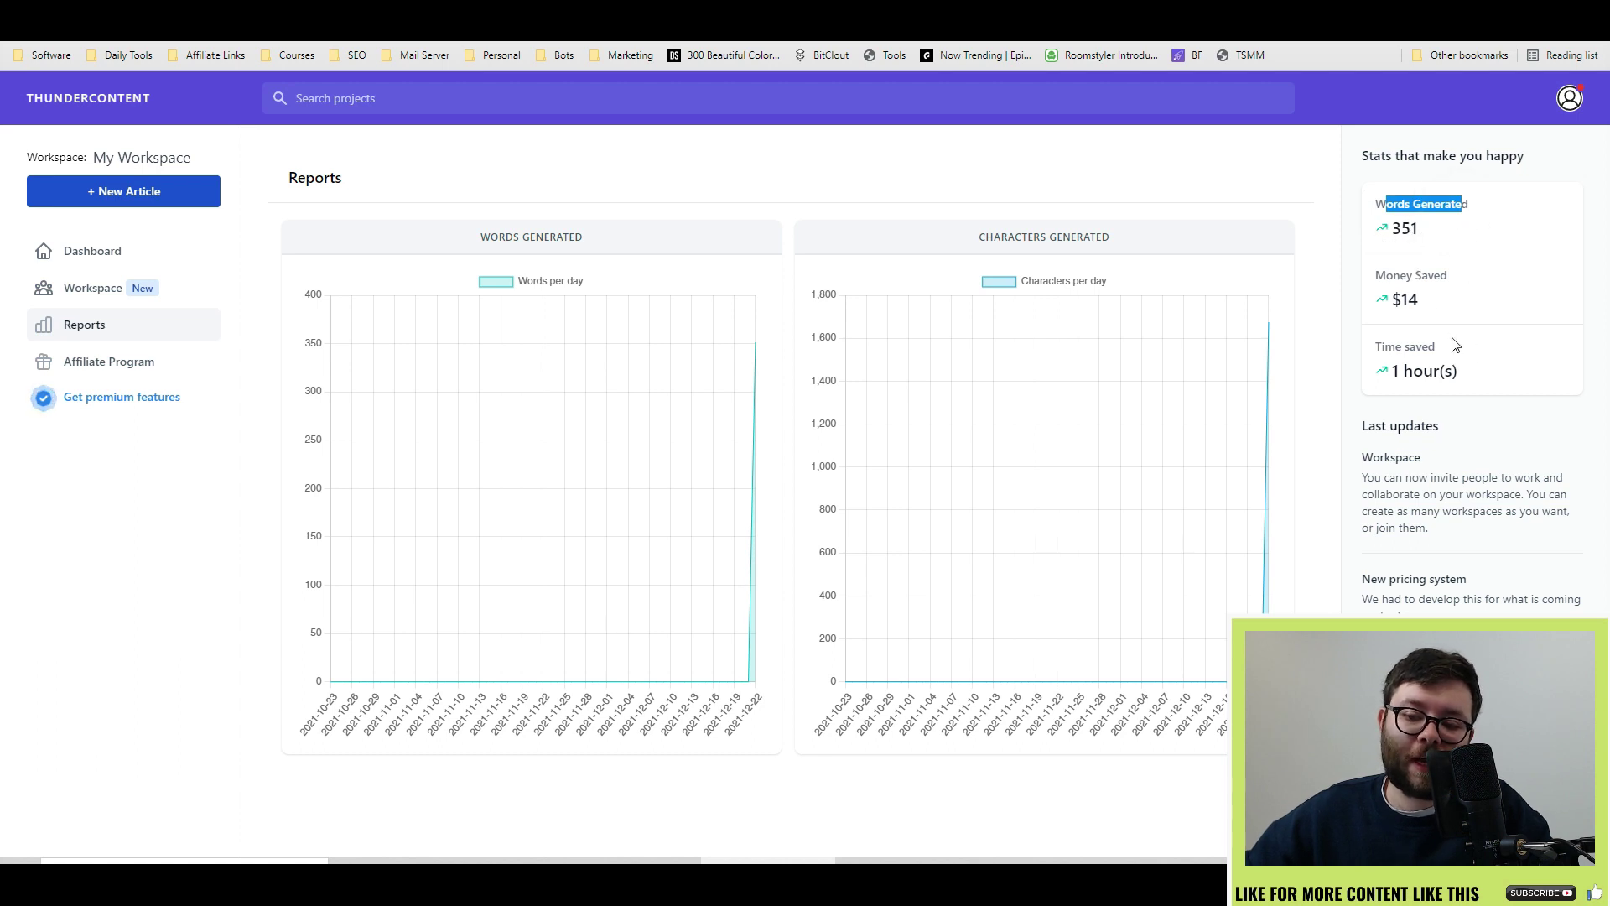